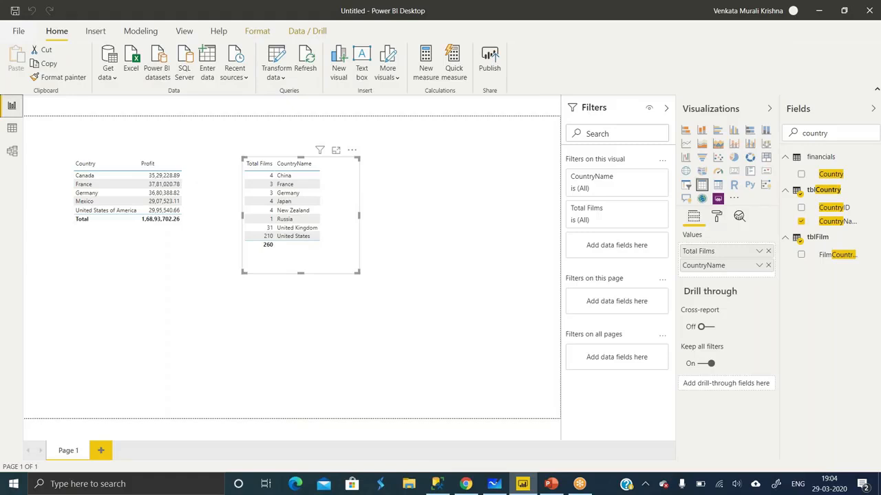
- Open the model view and examine the name, synonyms and description properties of the tblStudio table
left_click(12, 151)
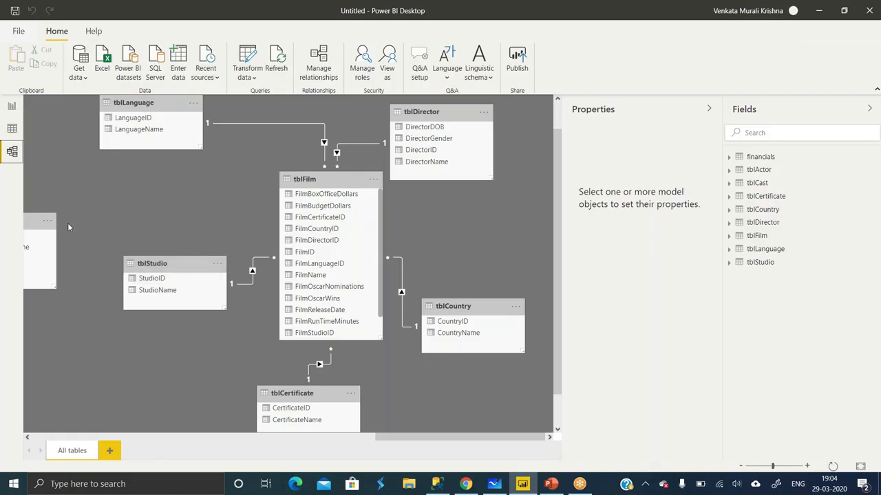
left_click(142, 265)
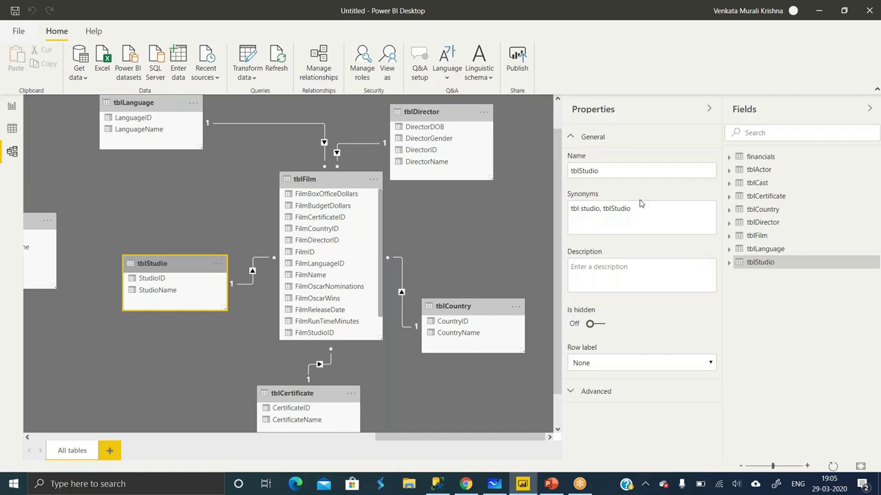
left_click(603, 173)
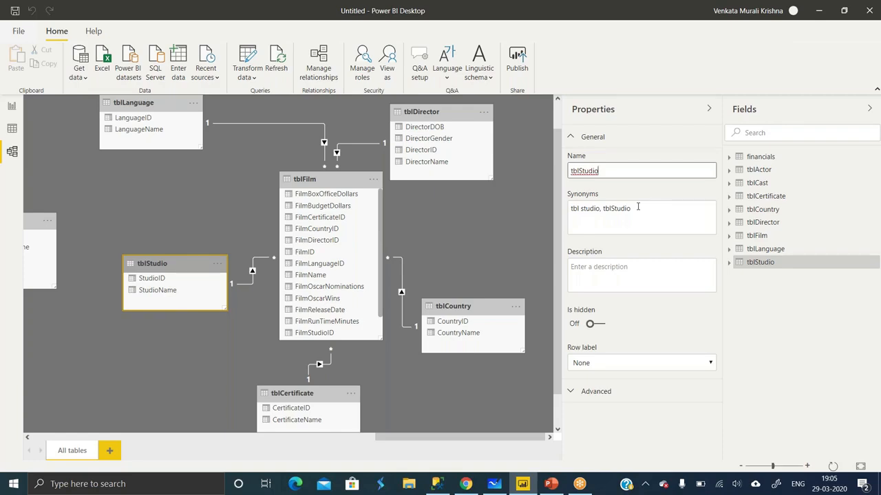
left_click(625, 267)
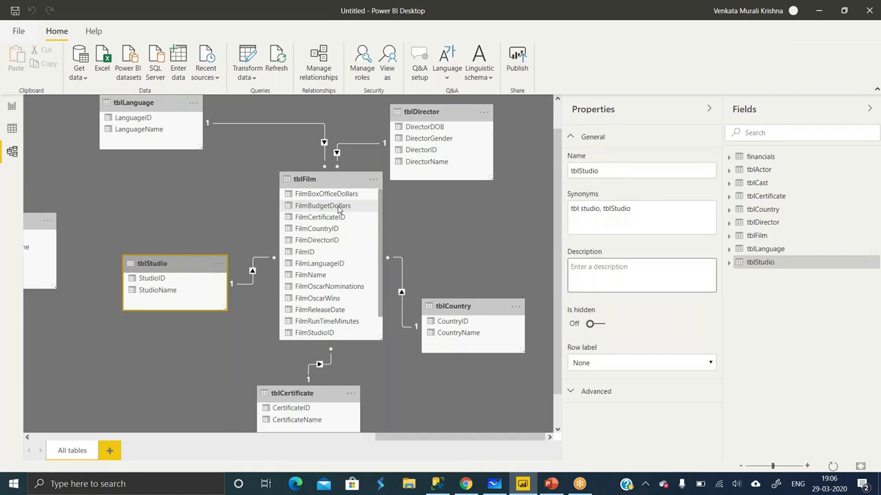
- Hide the tblStudio table and unhide it again, and set its row label to StudioID
left_click(595, 324)
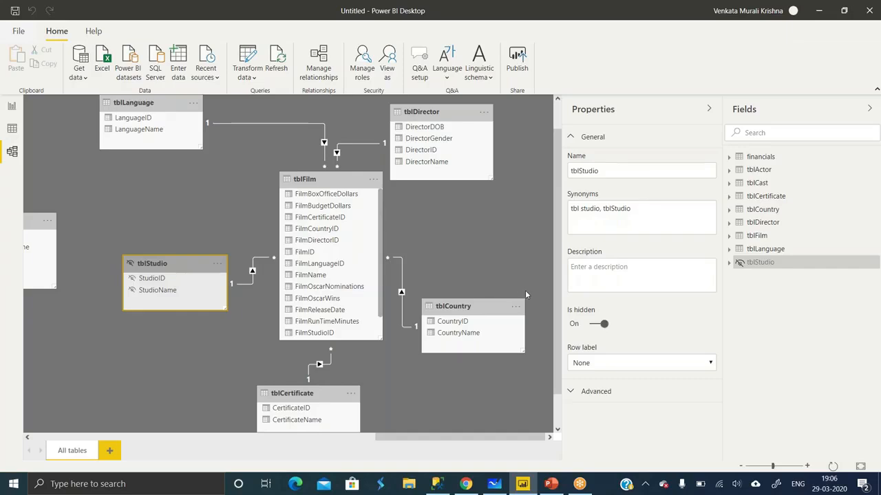
left_click(595, 325)
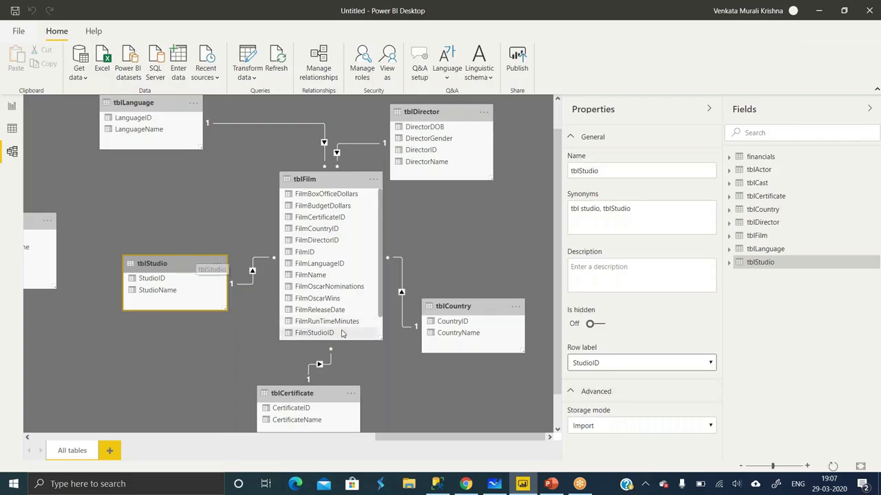
- Place the Total Films measure of tblFilm in a display folder named Measures
left_click(162, 279)
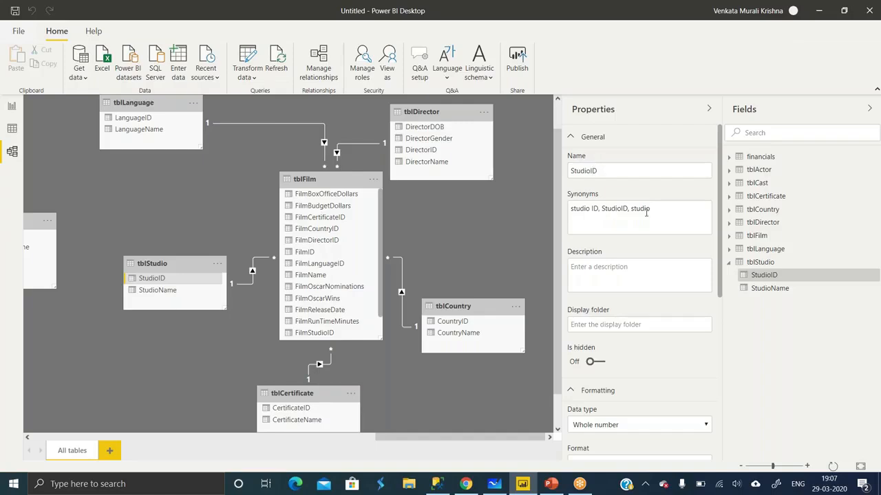
left_click(626, 323)
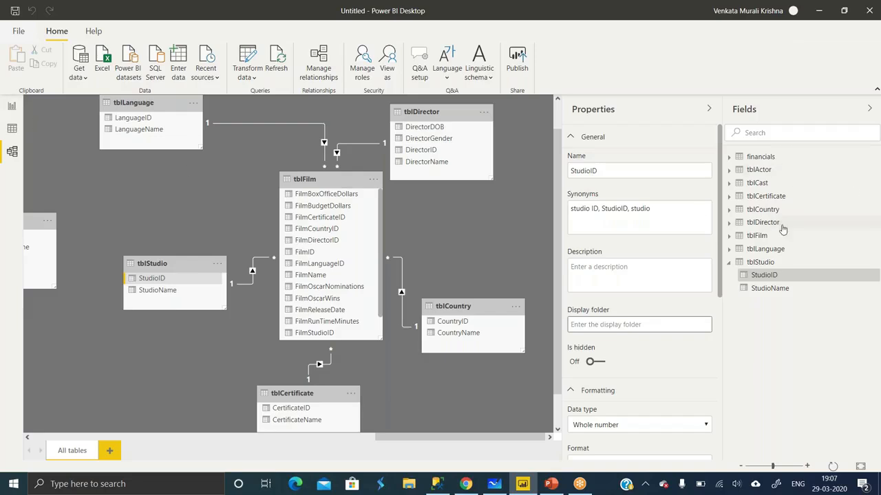
left_click(734, 236)
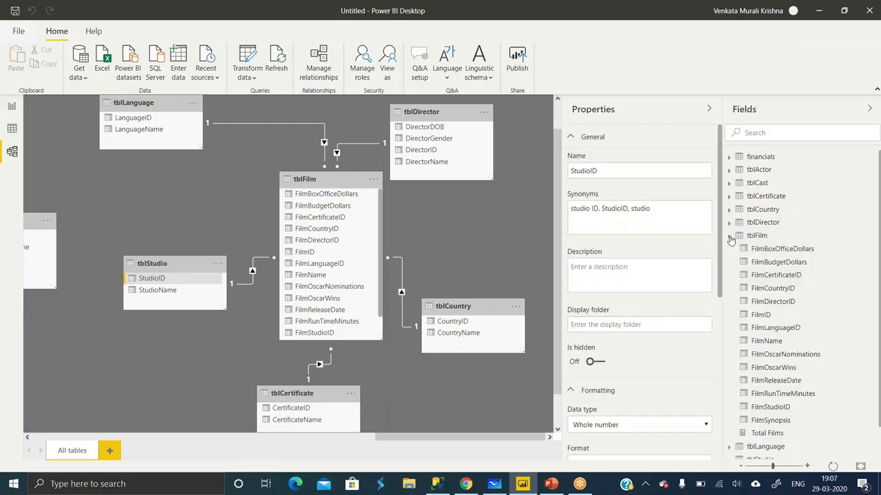
left_click(767, 434)
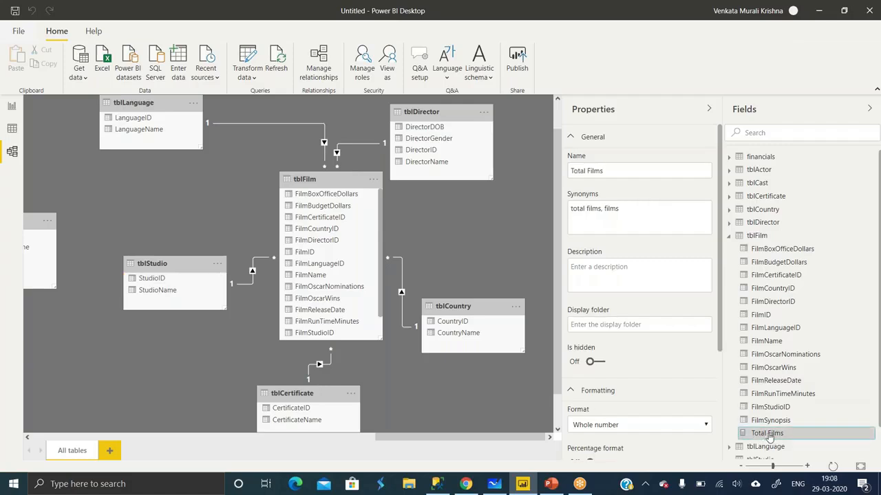
left_click(592, 323)
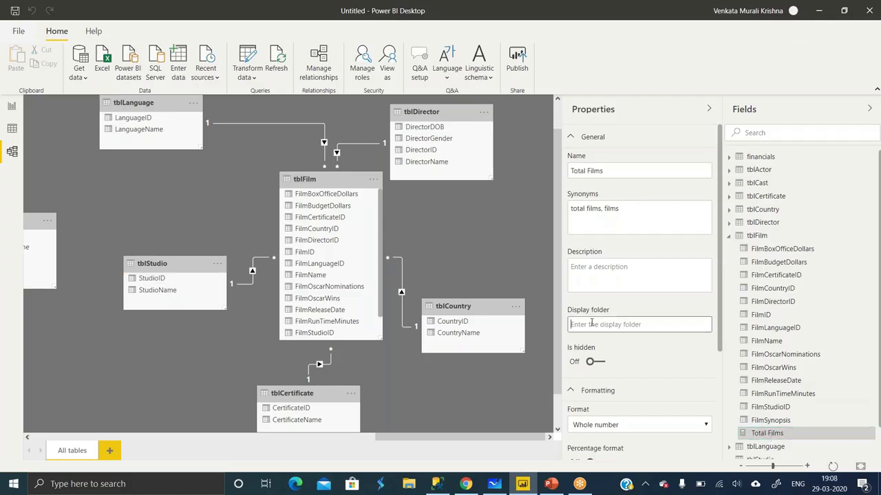
type("Measures")
left_click(671, 351)
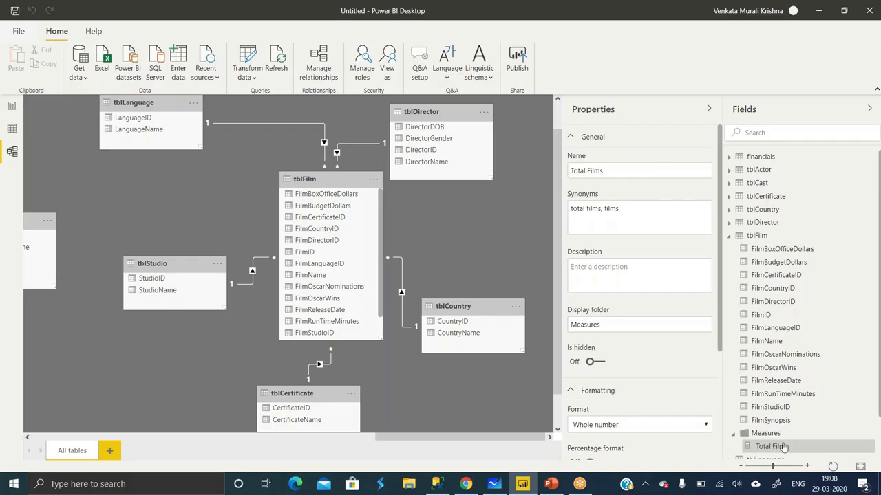
left_click(733, 435)
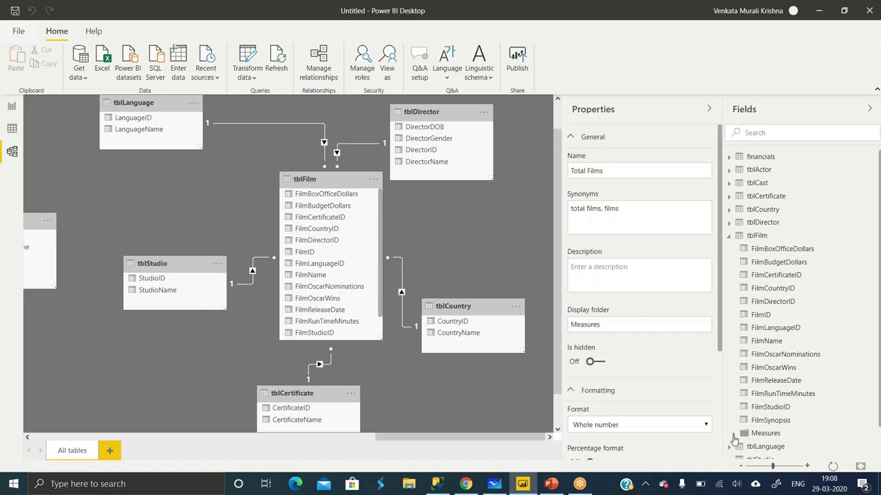
- Examine the StudioID column's formatting properties in tblStudio, including the available data types
left_click_drag(720, 347, 720, 368)
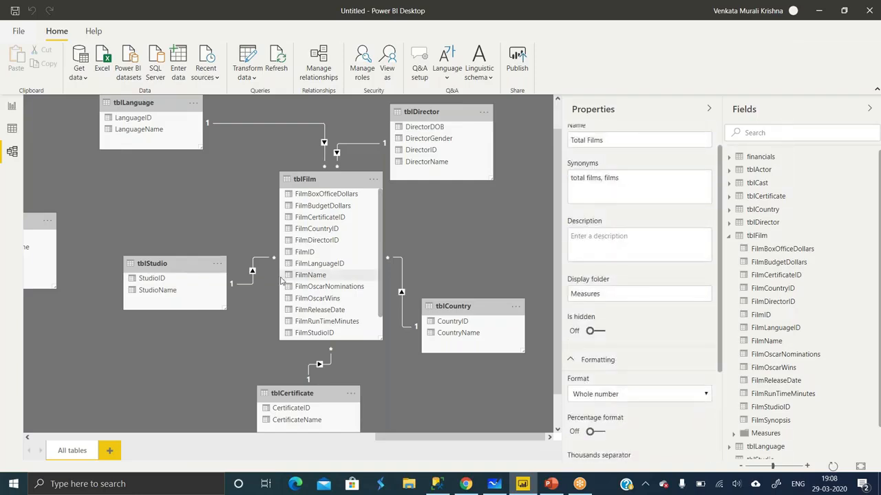
left_click(177, 278)
left_click_drag(721, 223, 721, 311)
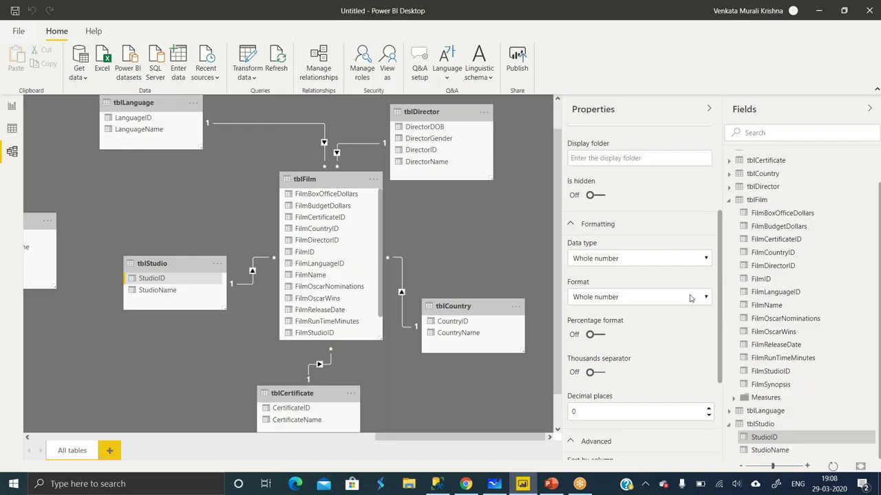
left_click(658, 259)
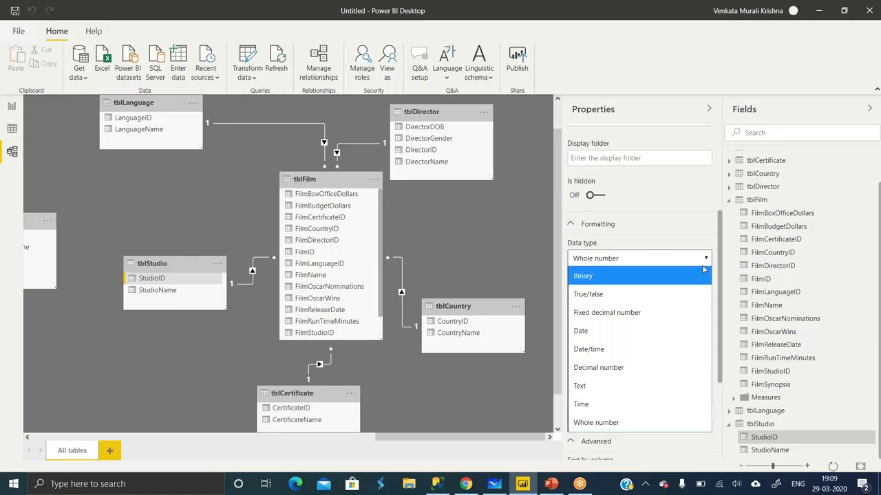
left_click(722, 282)
left_click_drag(721, 282, 721, 318)
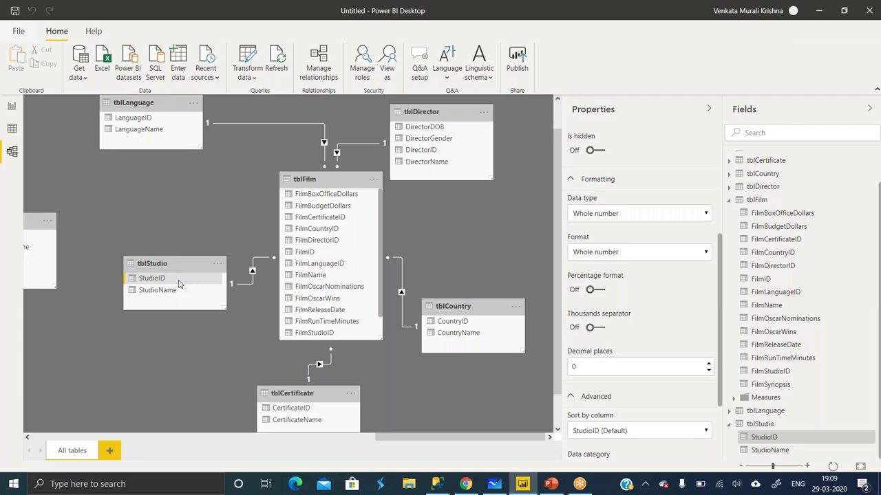
- Switch to the report view, search the fields for "total films" and open the Total Films measure's settings
left_click(733, 399)
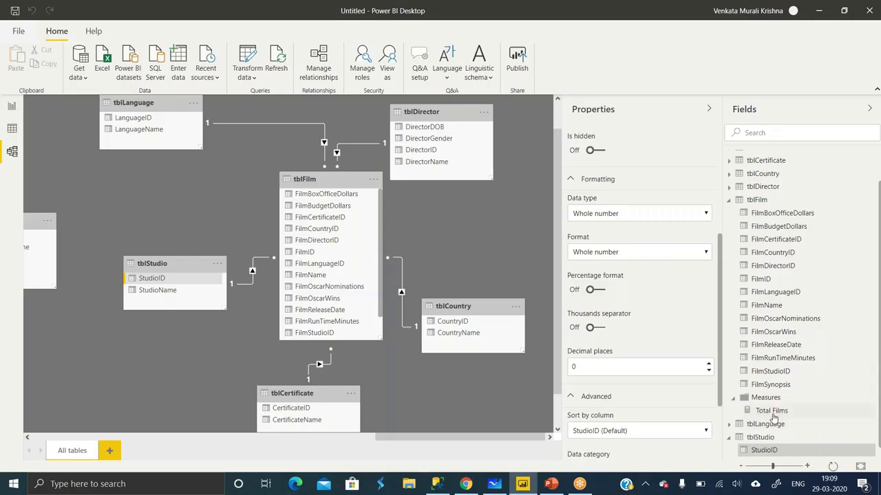
left_click(772, 412)
left_click(10, 107)
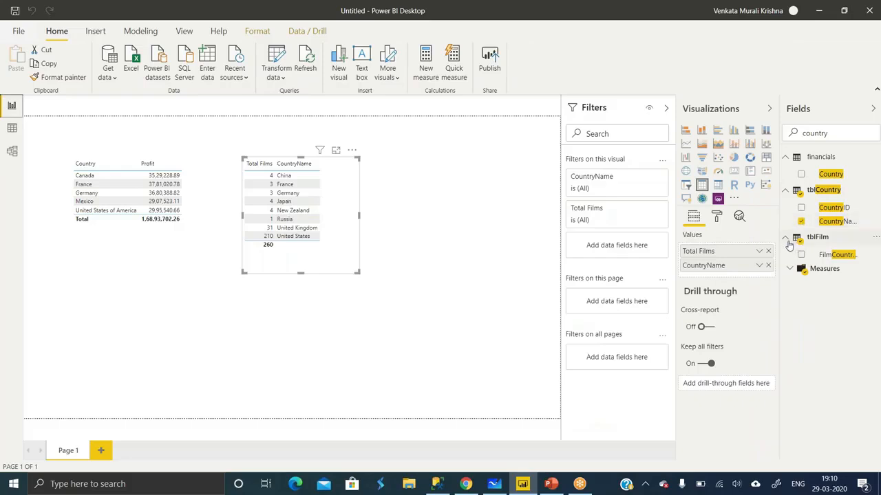
left_click_drag(829, 134, 802, 136)
key("BackSpace")
type("total films")
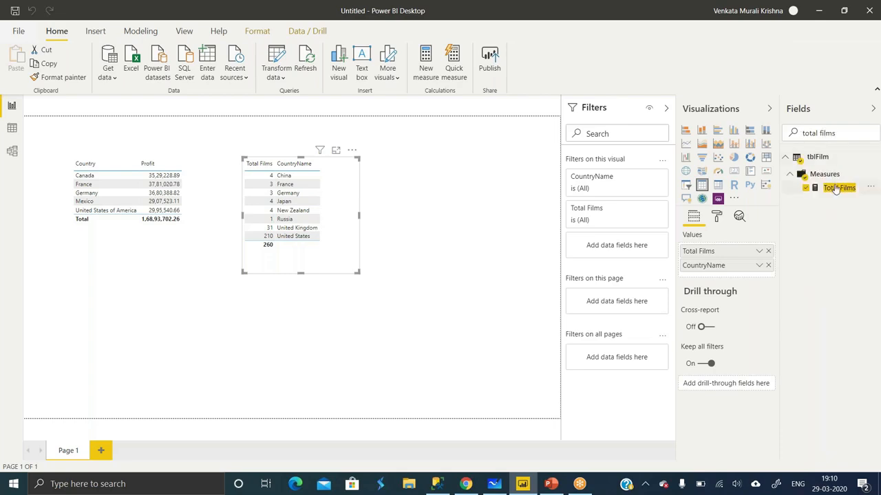
left_click(837, 190)
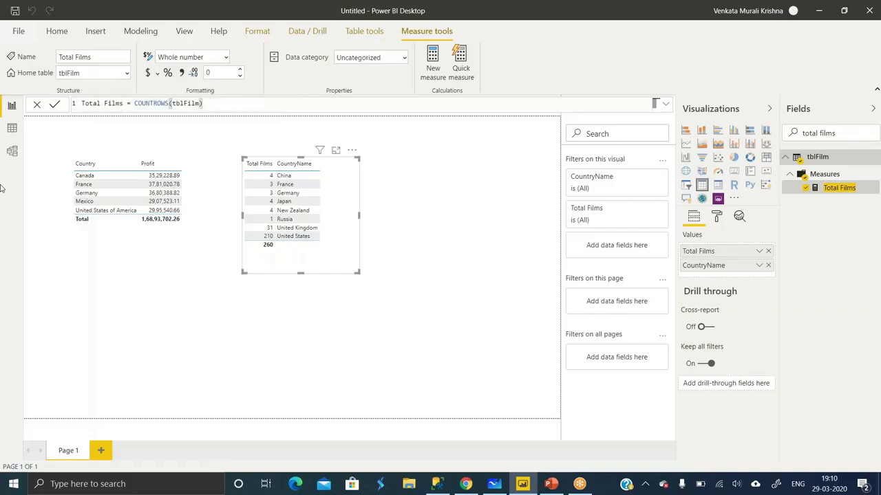
- Compare the Total Films measure's formatting options in the report view with its properties in the model view
left_click(12, 153)
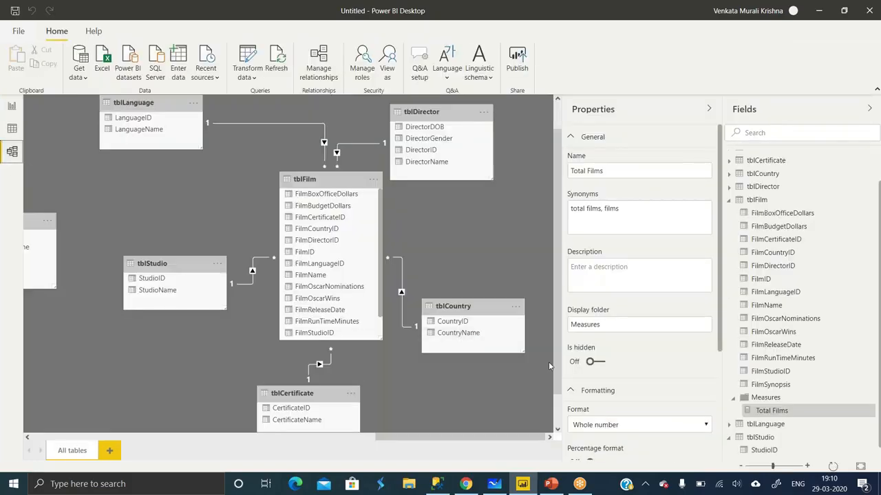
left_click(12, 106)
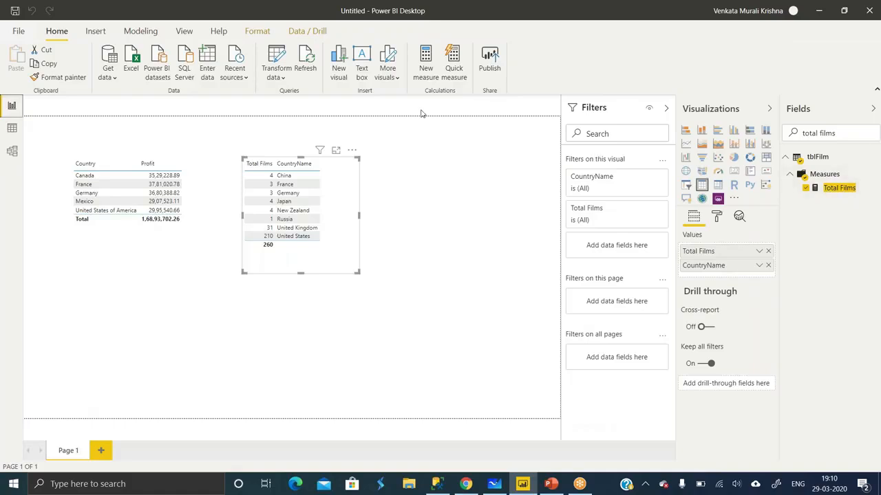
left_click(139, 31)
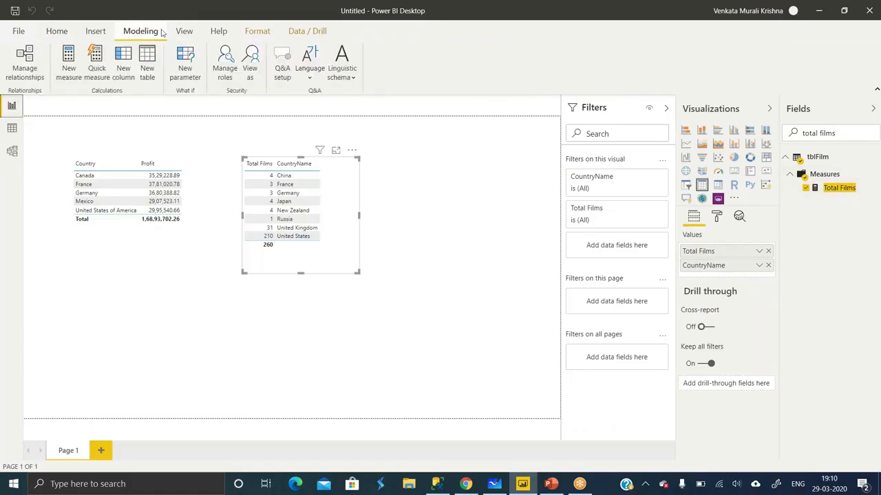
left_click(265, 32)
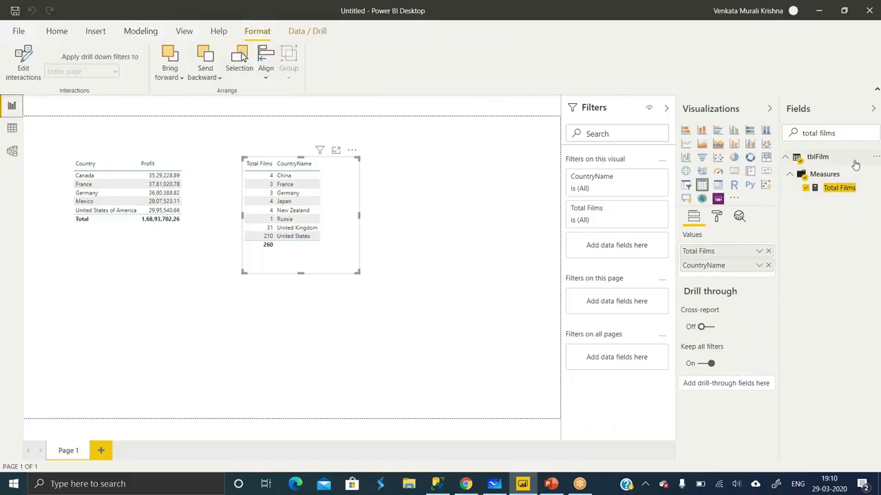
left_click(844, 189)
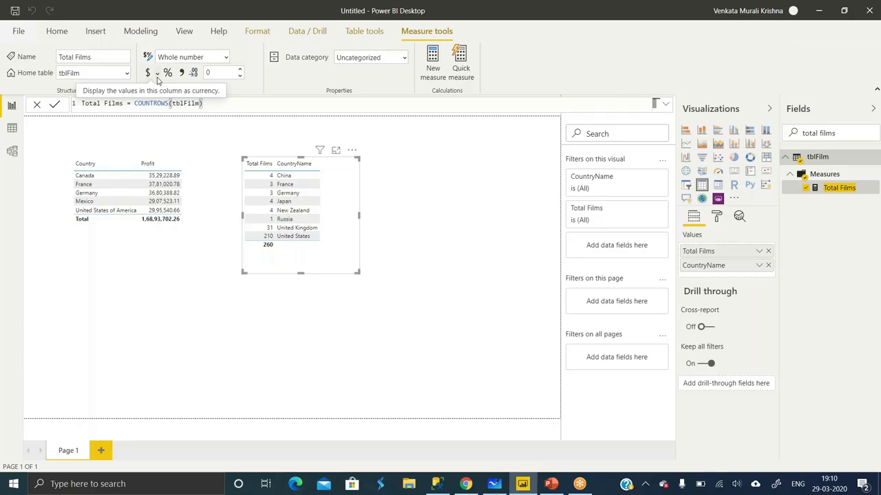
left_click(10, 153)
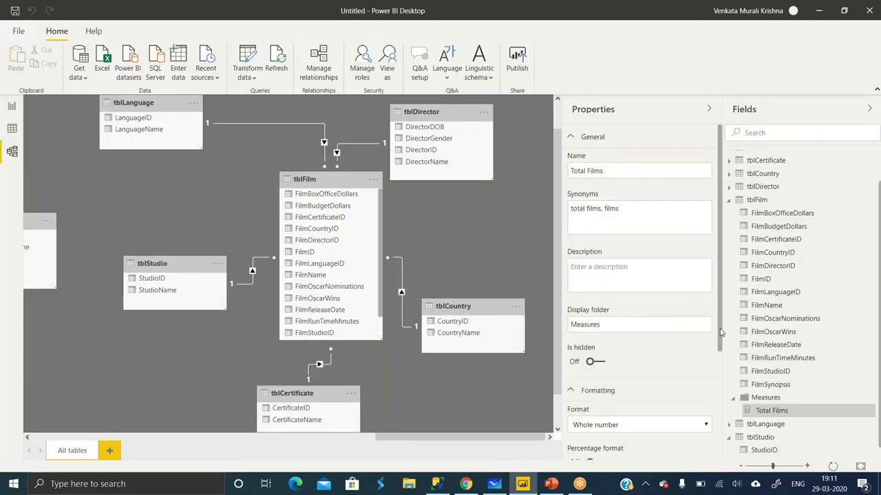
scroll(720, 332, "down", 4)
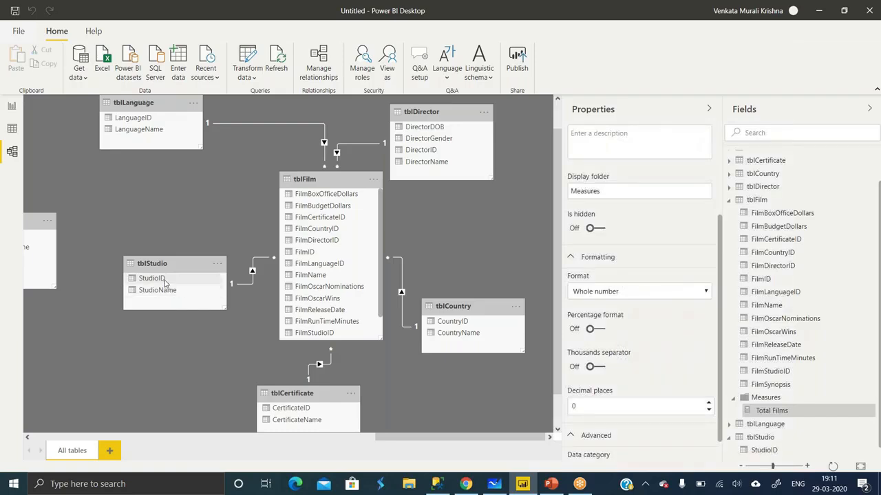
- Examine the data type and available date time formats of the FilmReleaseDate column in tblFilm
scroll(379, 313, "down", 1)
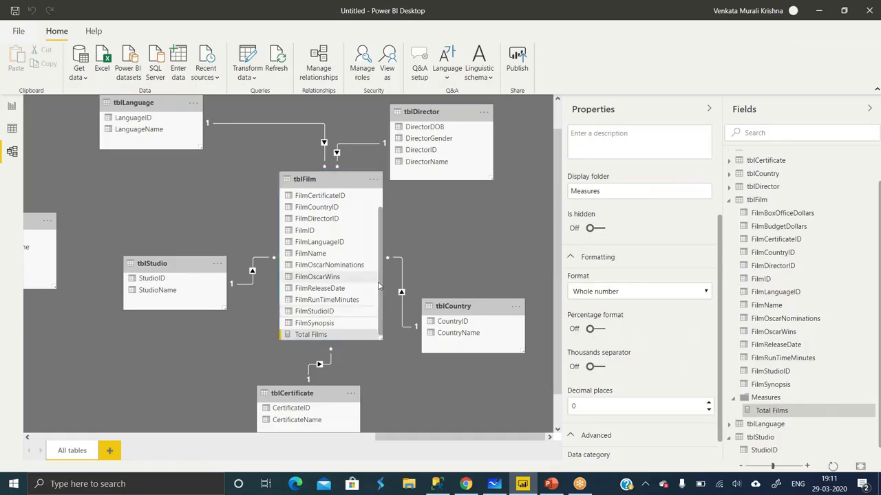
mouse_move(381, 281)
left_mouse_down()
mouse_move(381, 246)
mouse_move(381, 296)
left_mouse_up()
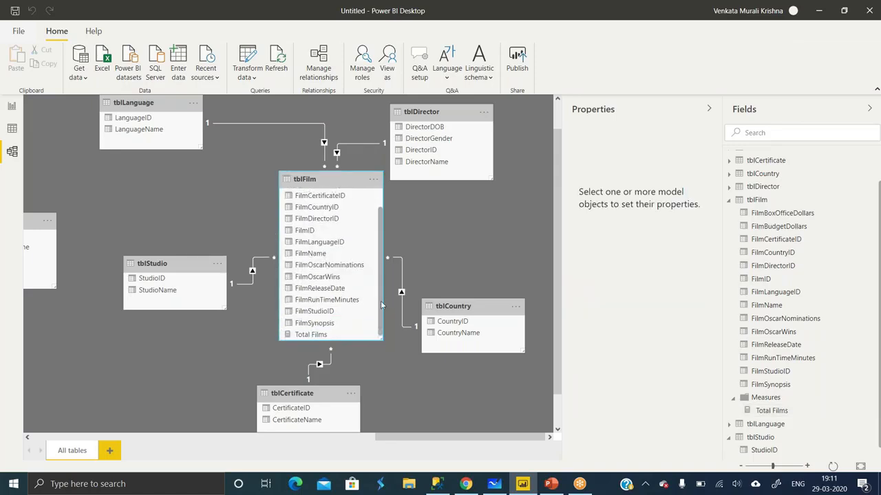
left_click(342, 290)
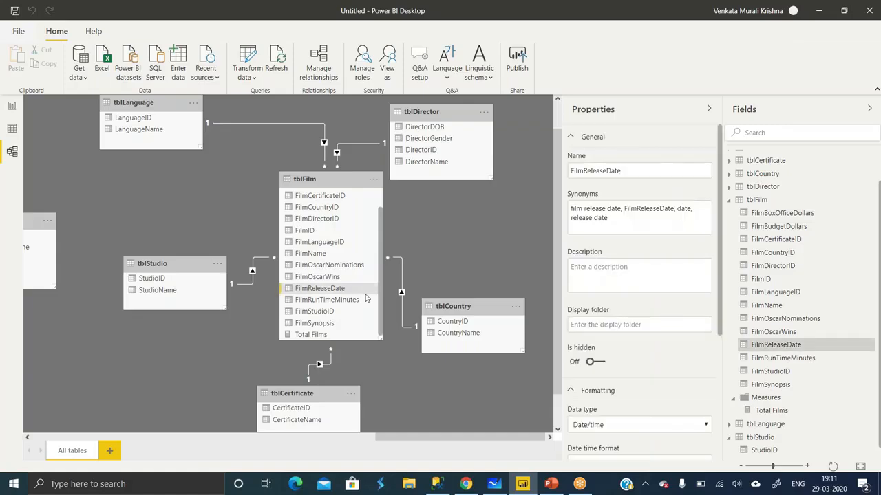
scroll(721, 308, "down", 3)
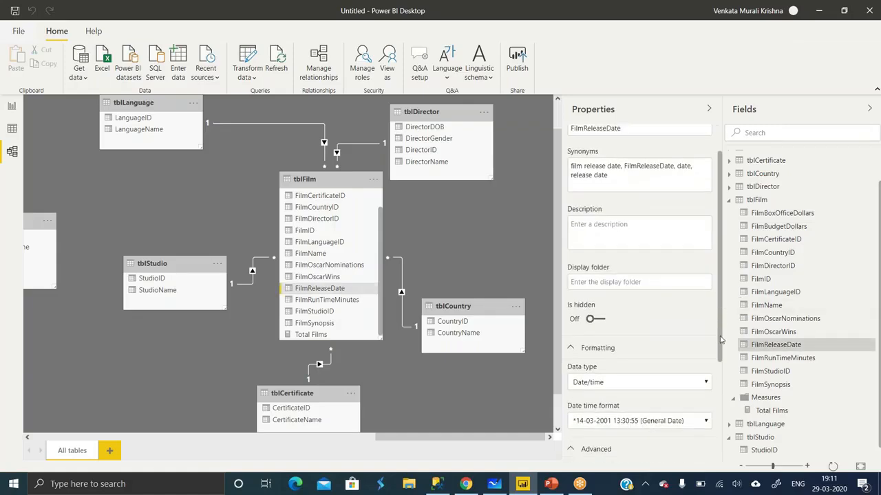
left_click(706, 349)
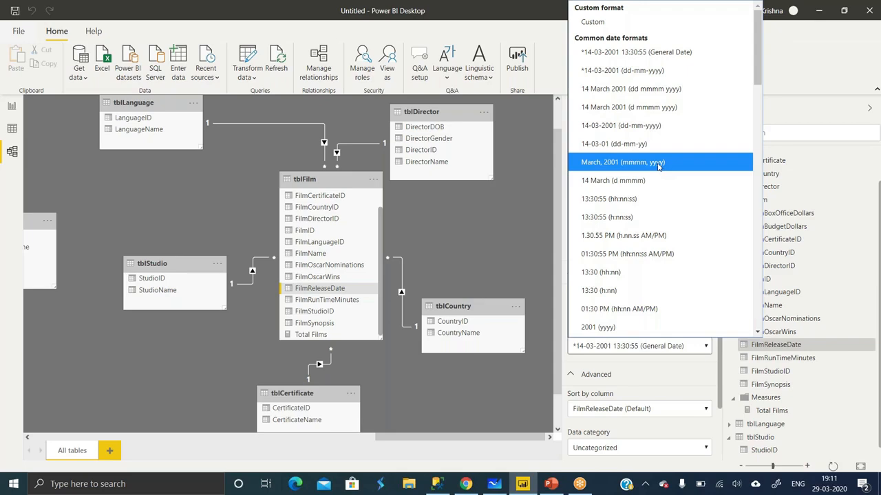
scroll(702, 390, "up", 1)
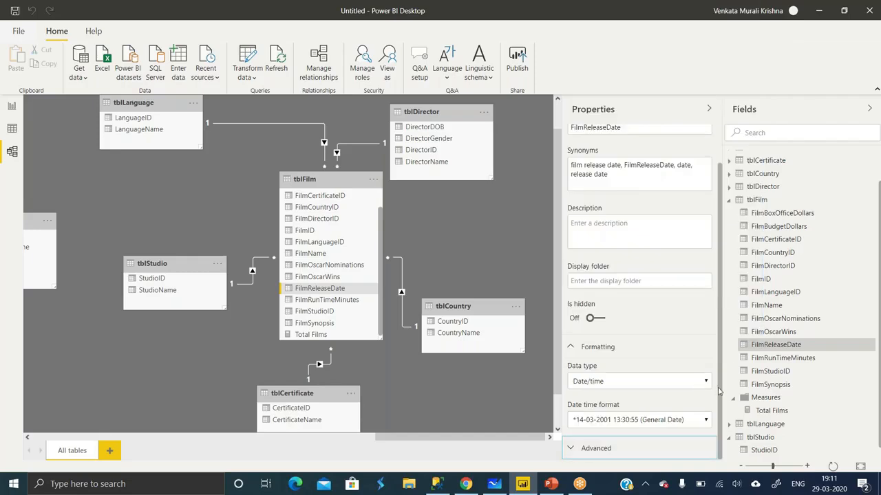
- Compare the formatting properties of StudioName and FilmReleaseDate, and expand FilmReleaseDate's advanced properties
left_click(182, 289)
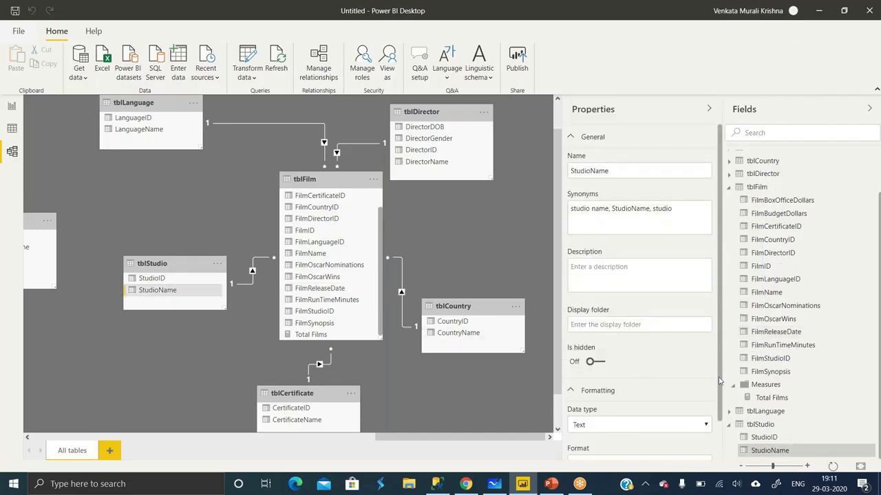
scroll(715, 384, "down", 2)
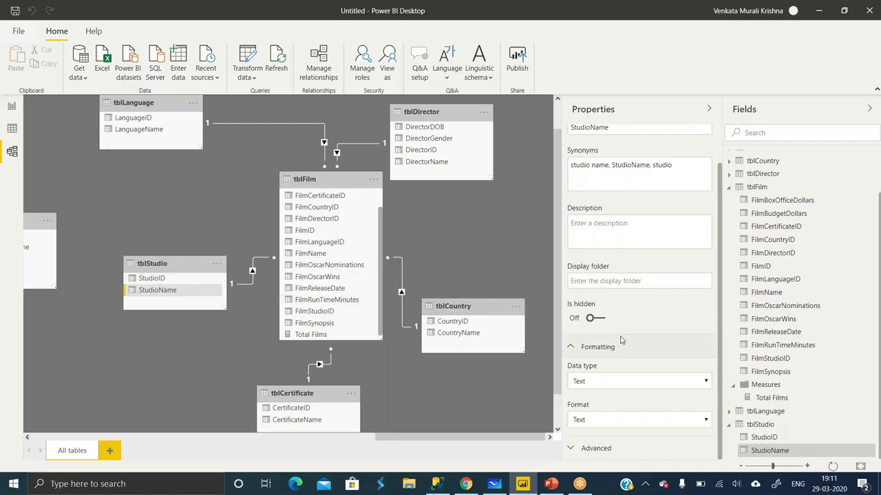
left_click(339, 290)
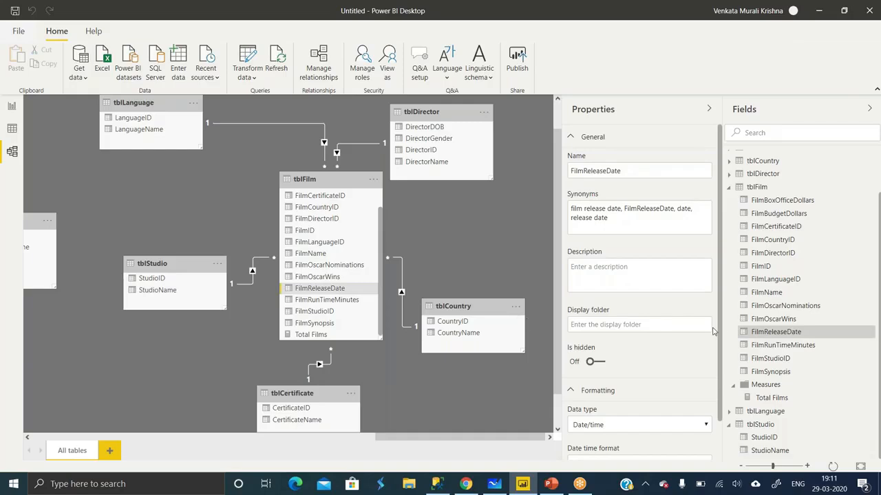
left_click_drag(720, 332, 721, 371)
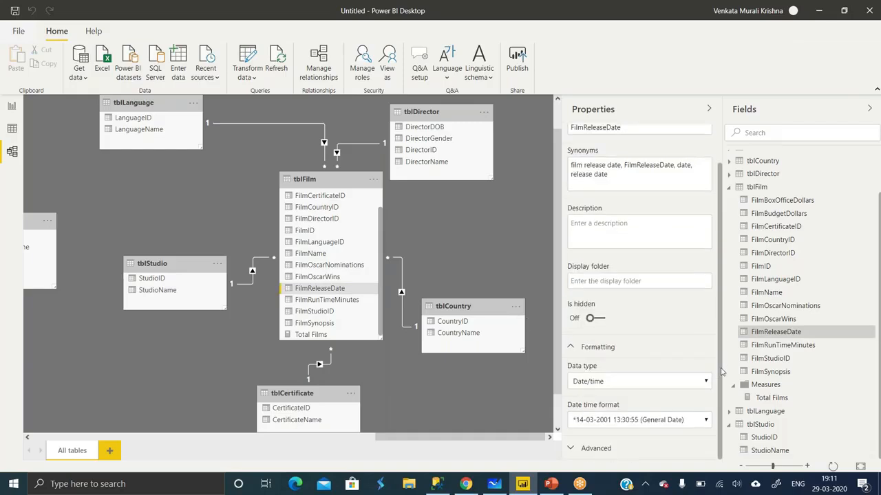
left_click(571, 448)
left_click_drag(720, 325, 724, 400)
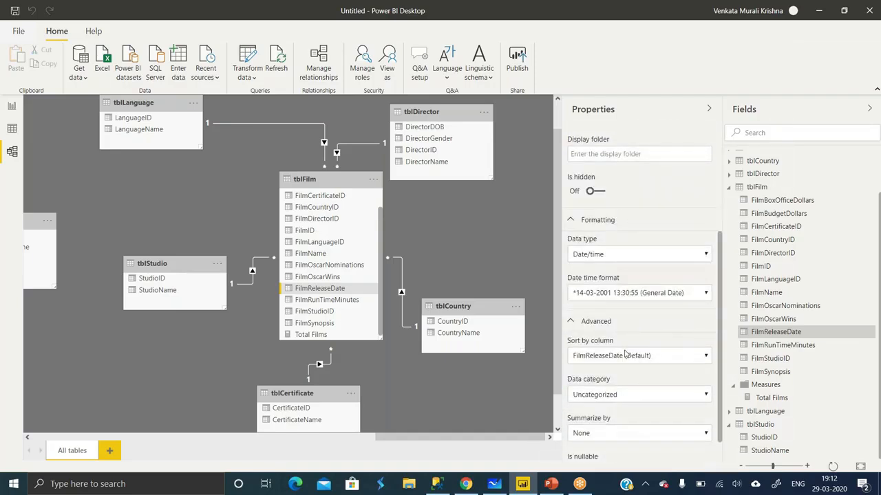
- Switch to the report view and move the Total Films by CountryName table below the Country and Profit table
left_click(13, 106)
left_click(354, 232)
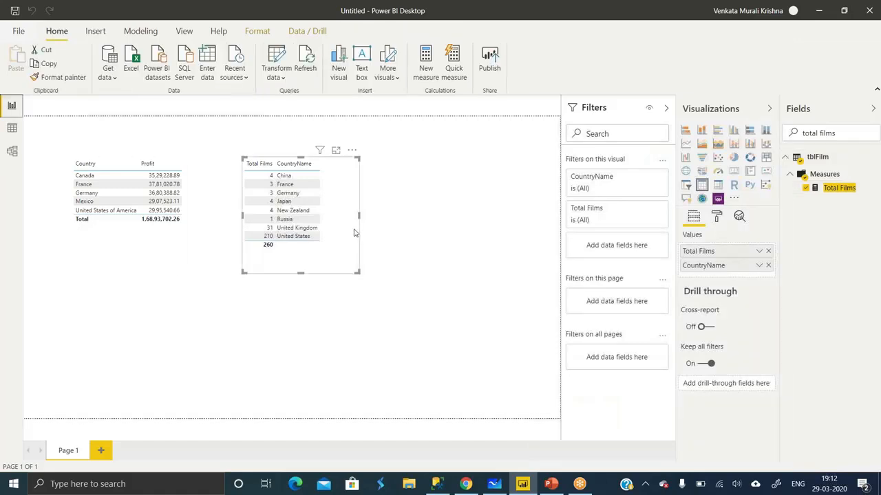
left_click_drag(354, 232, 191, 344)
left_click_drag(168, 285, 168, 285)
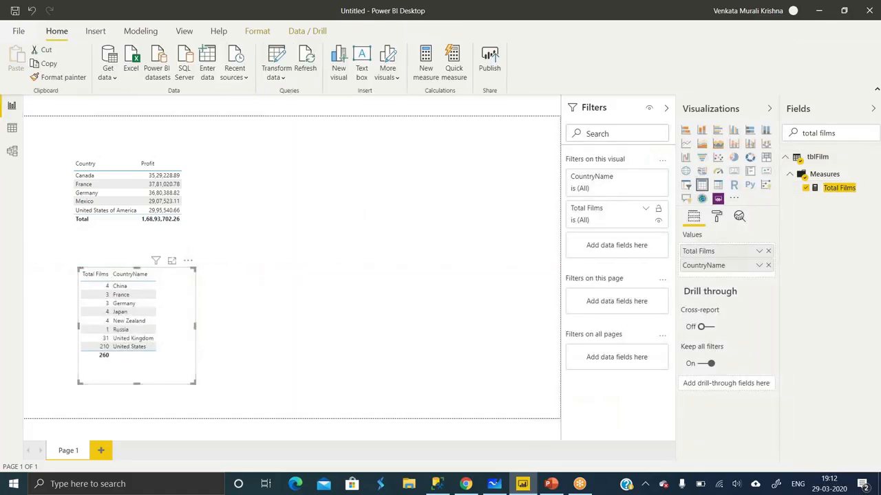
- Clear the field search and build a table of Month Name and Gross Sales from financials, tall enough to show every month
left_click_drag(835, 135, 803, 135)
key("BackSpace")
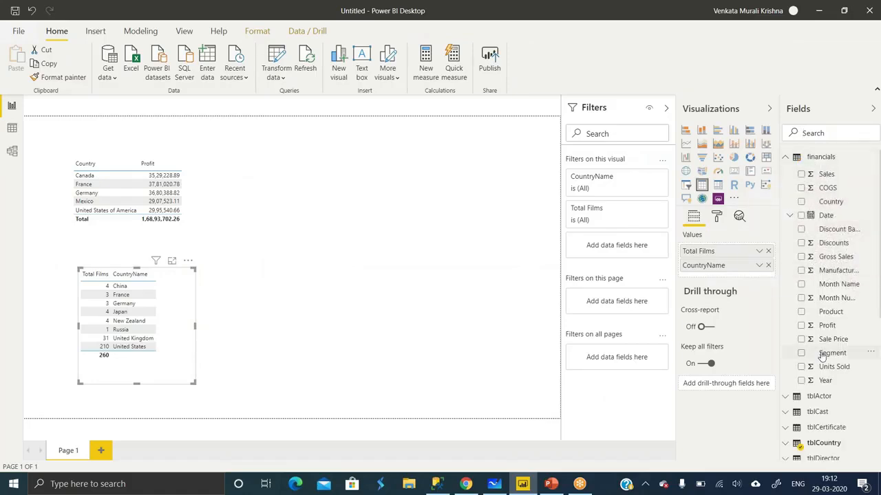
left_click_drag(833, 283, 323, 184)
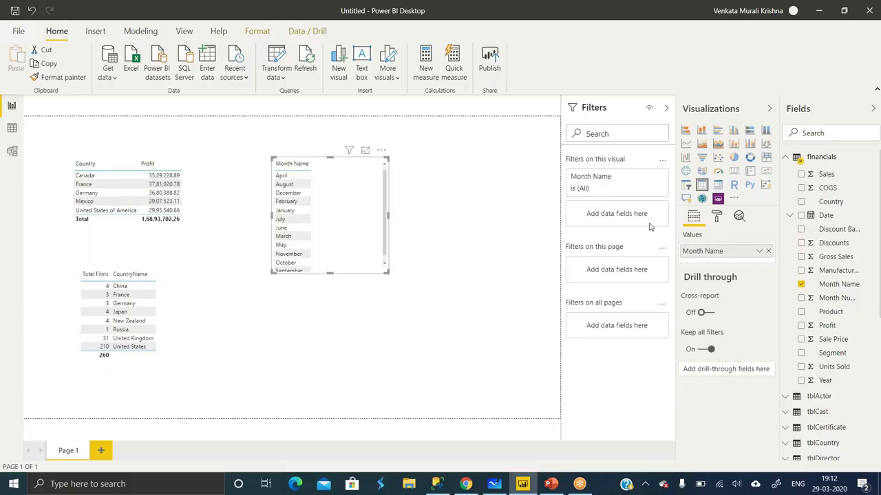
left_click_drag(833, 261, 353, 223)
left_click_drag(385, 270, 389, 300)
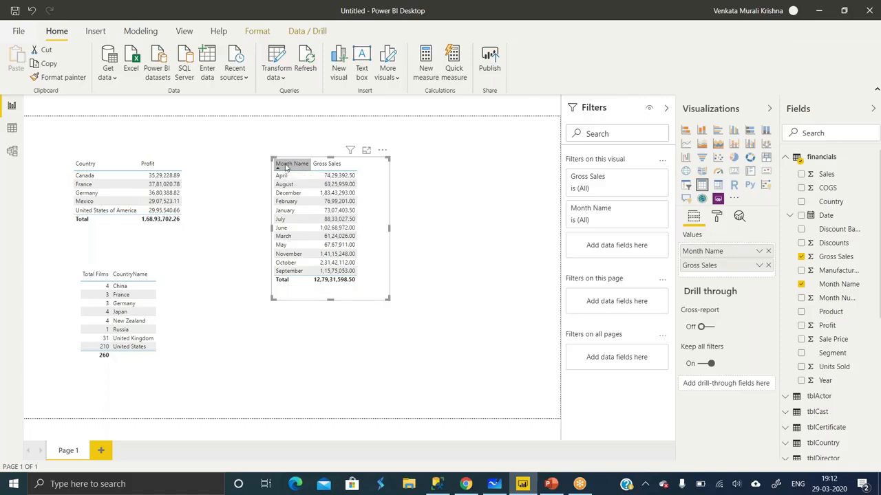
- Sort the table by Month Name in both directions and examine the Month Number and Month Name columns in the data view
left_click(286, 165)
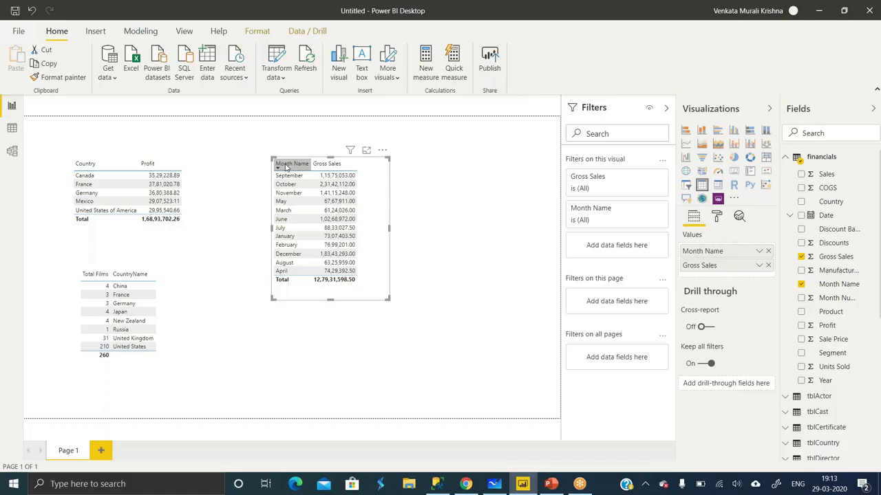
left_click(286, 165)
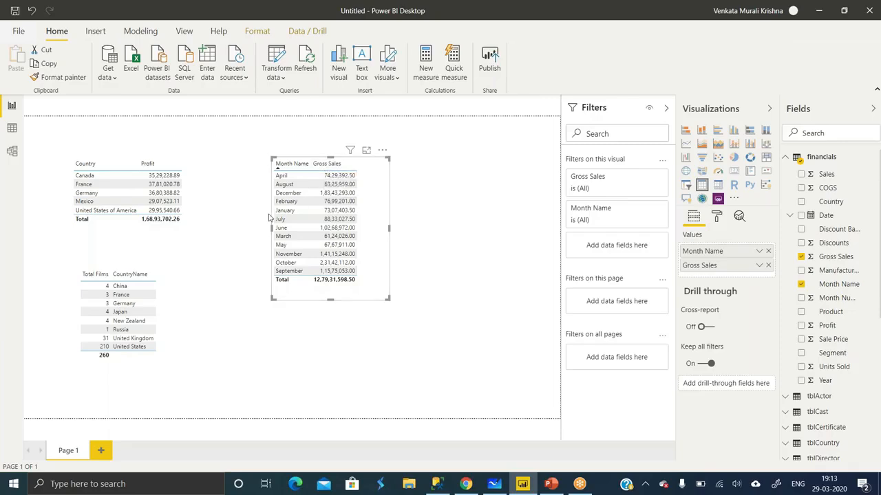
left_click(12, 130)
left_click(828, 132)
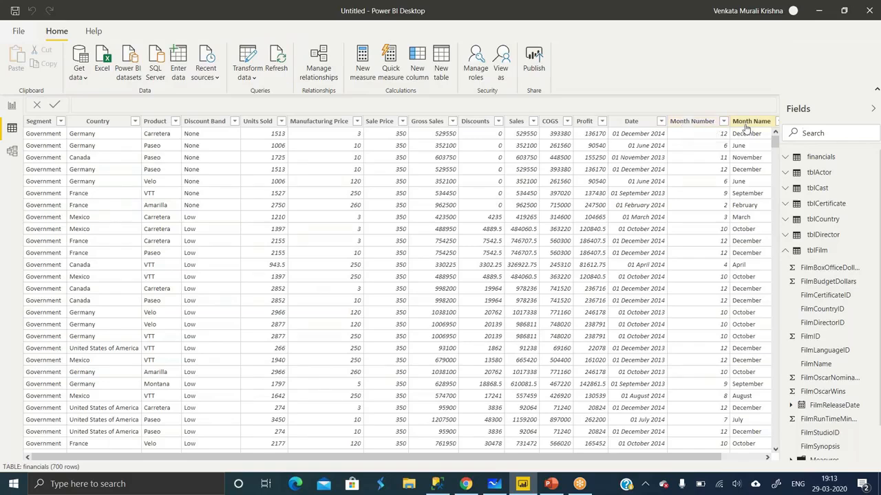
- Examine the sort by column property among FilmReleaseDate's advanced properties in the model view
left_click(12, 107)
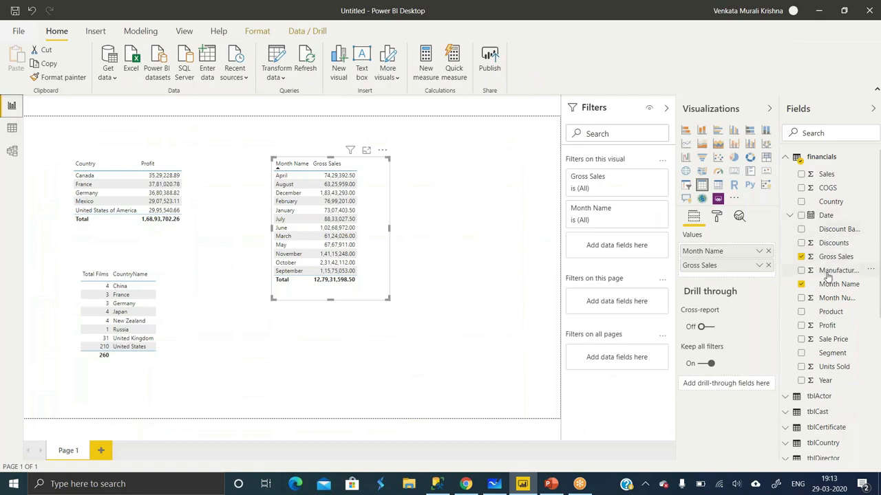
left_click(12, 152)
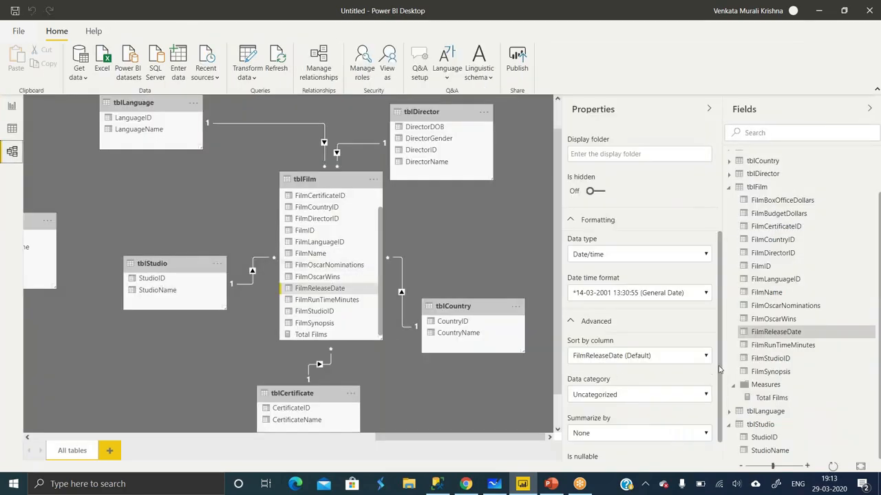
scroll(722, 406, "down", 2)
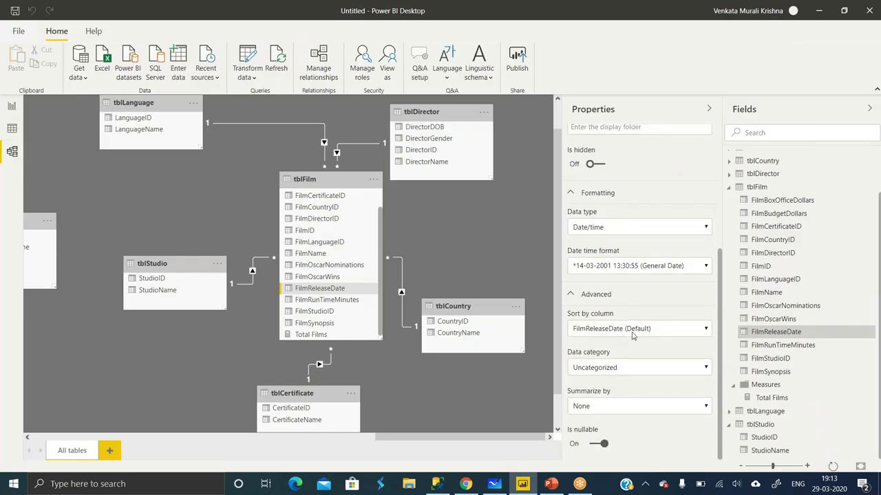
- In the report view, sort the financials Month Name column by Month Number
left_click(11, 106)
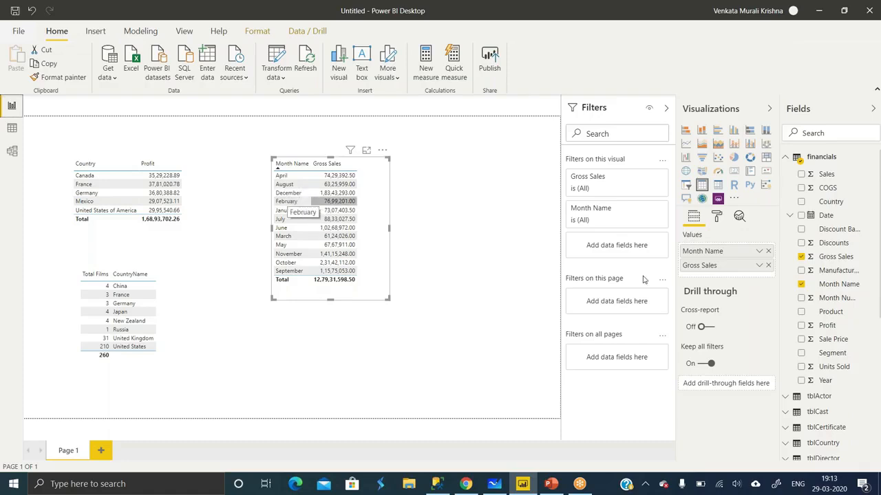
left_click(851, 289)
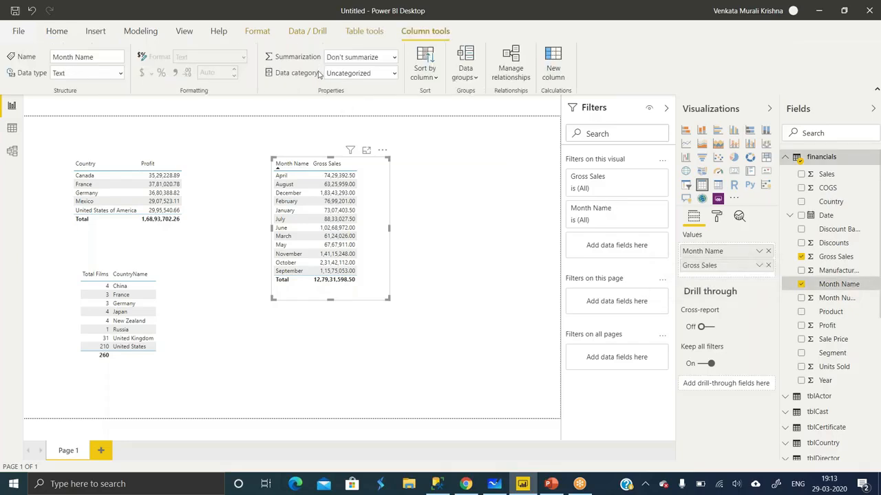
left_click(434, 74)
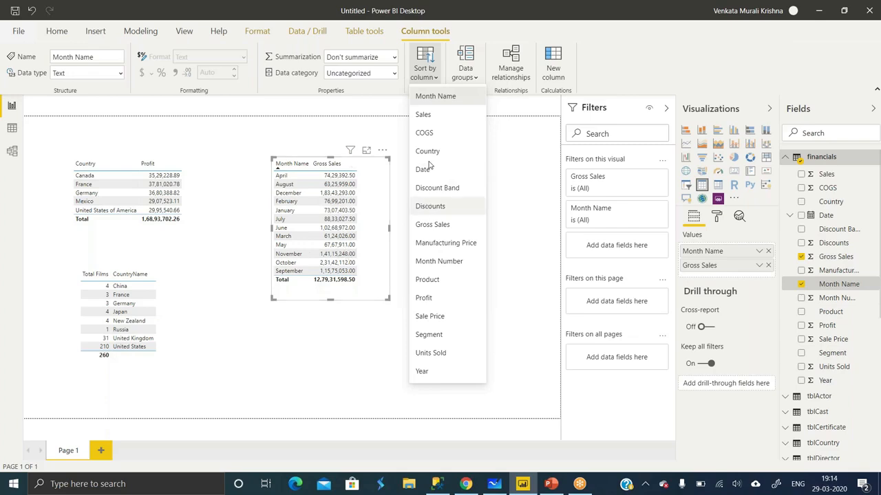
left_click(434, 265)
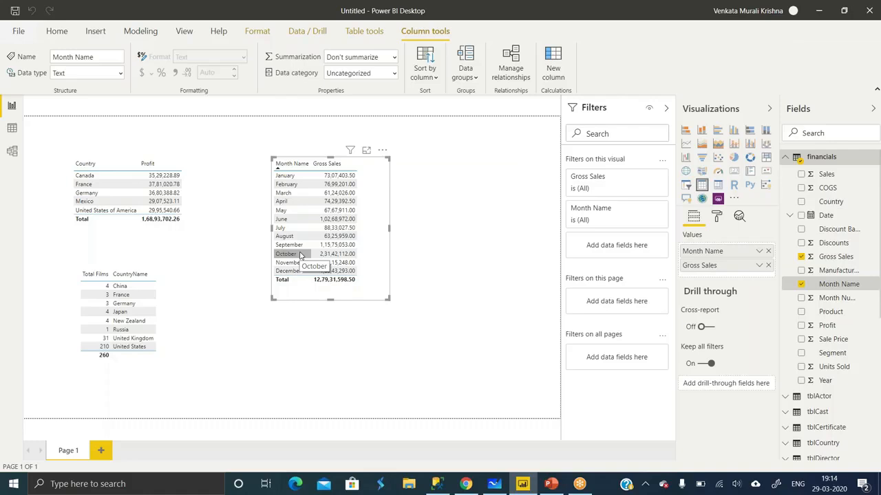
- Review the available data category options for FilmReleaseDate in the model view
left_click(11, 151)
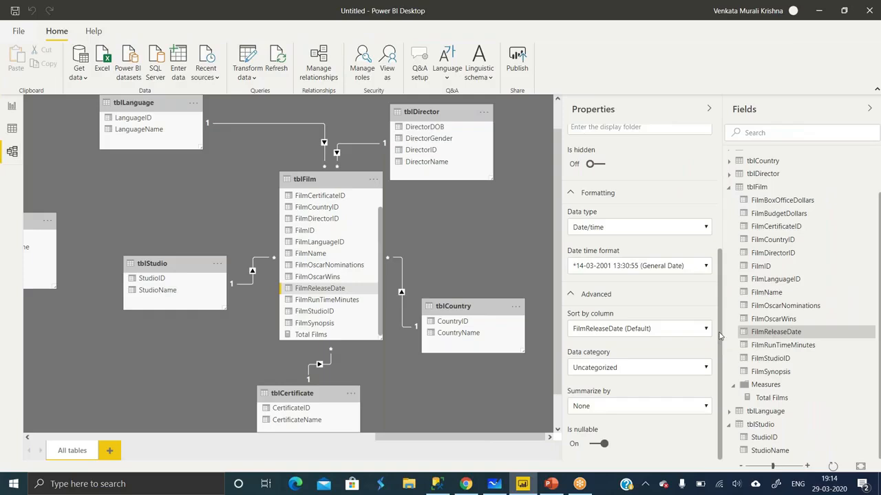
left_click(605, 367)
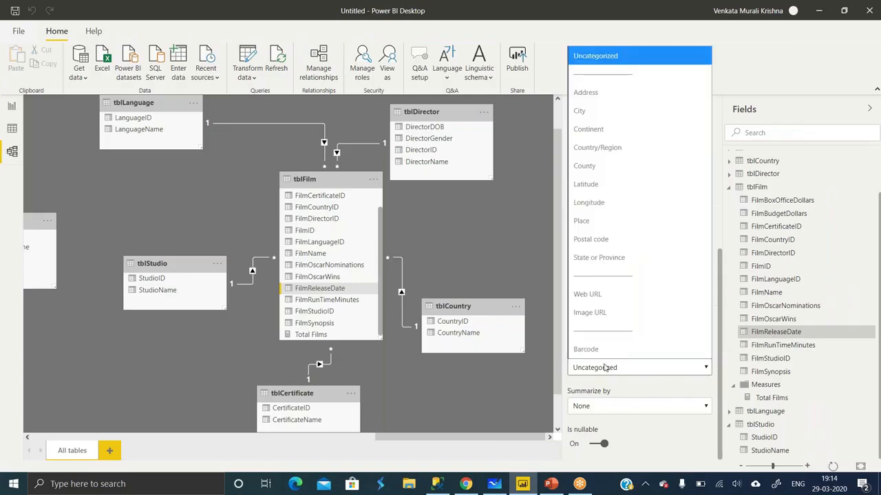
left_click(604, 368)
- In the report view, set the data category of the financials Country column to County
left_click(12, 105)
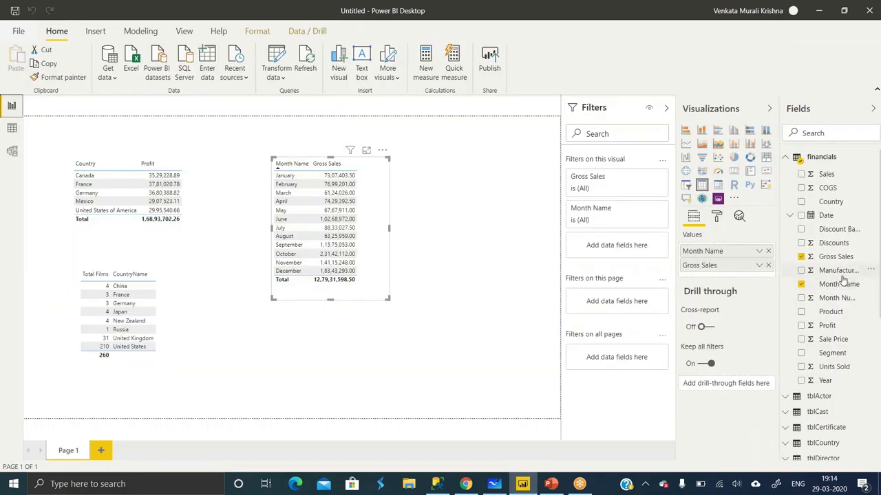
left_click(830, 201)
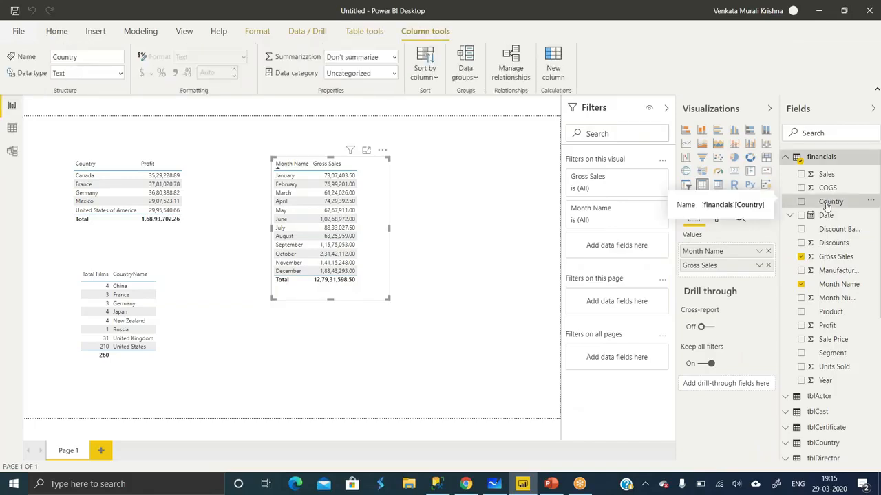
left_click(394, 74)
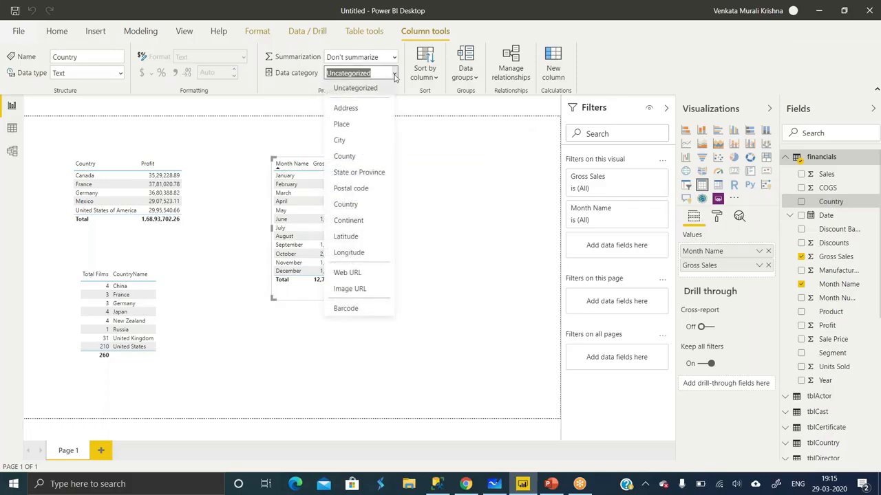
left_click(350, 159)
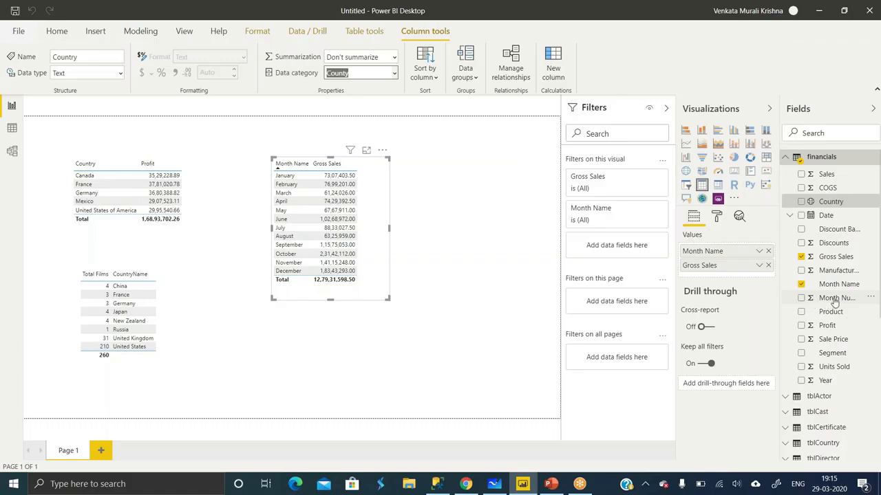
- Review the default summarization options of the Month Number column
left_click(813, 301)
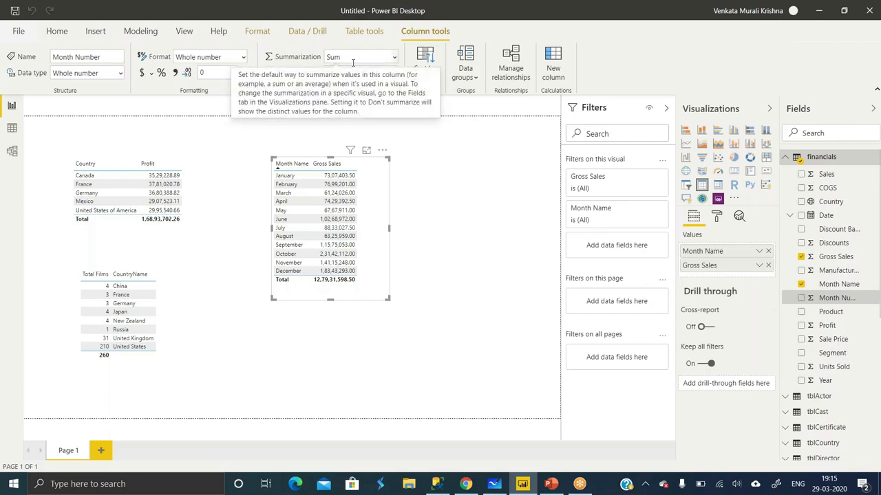
left_click(395, 58)
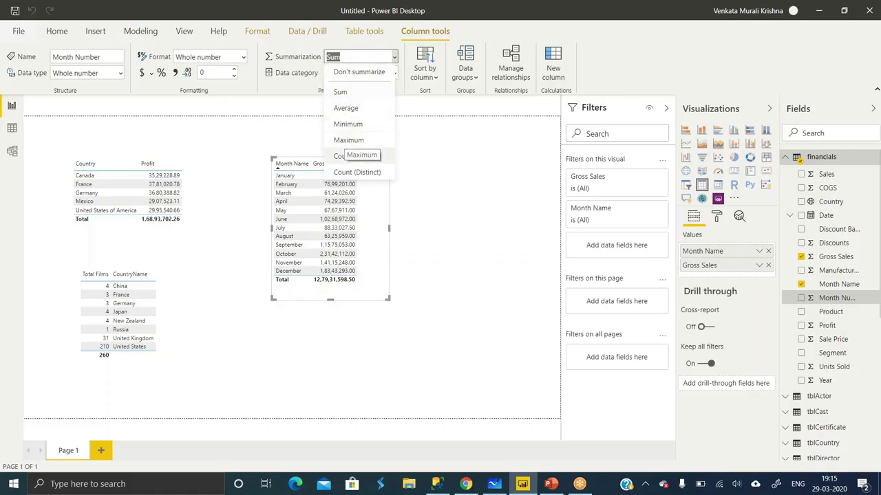
- Shift the Month Name table toward the Country table and add a Month Number table visual set to Don't summarize
left_click_drag(378, 267, 339, 274)
left_click(362, 273)
left_click_drag(815, 296, 372, 212)
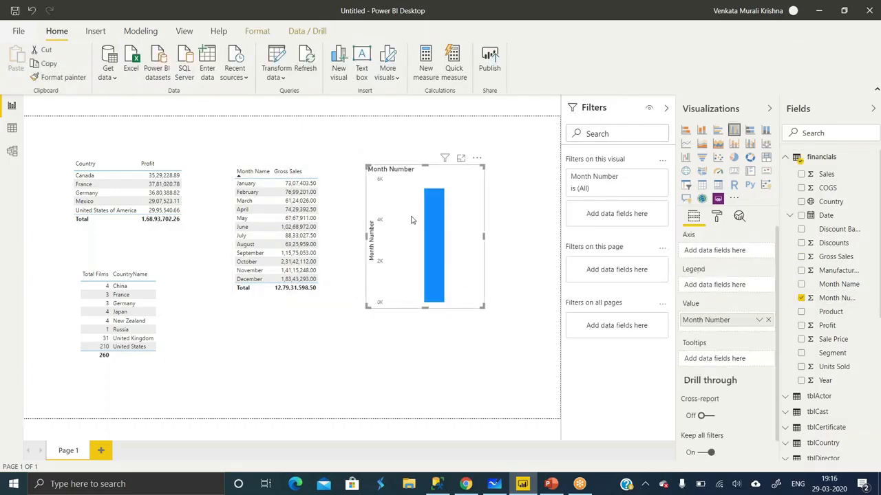
left_click(701, 186)
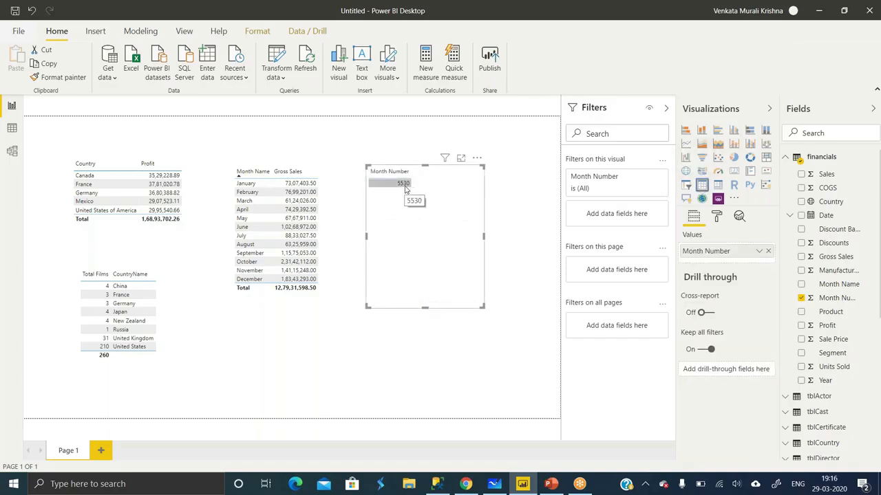
left_click(759, 254)
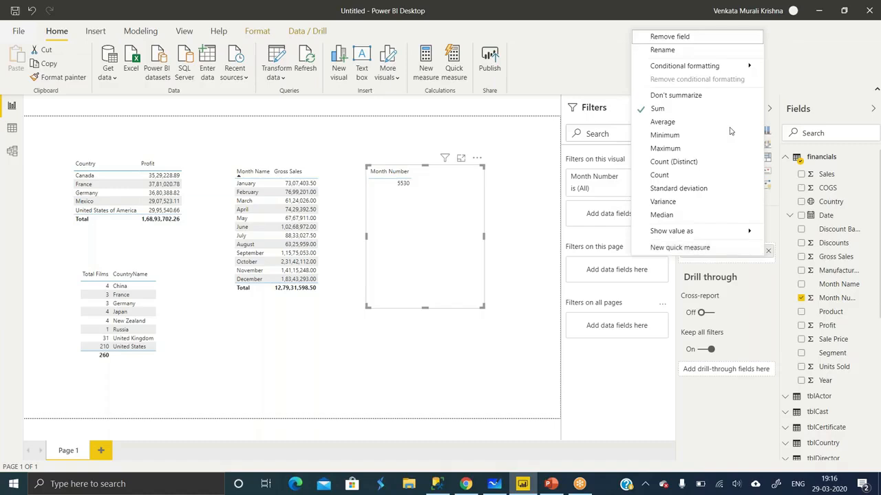
left_click(690, 98)
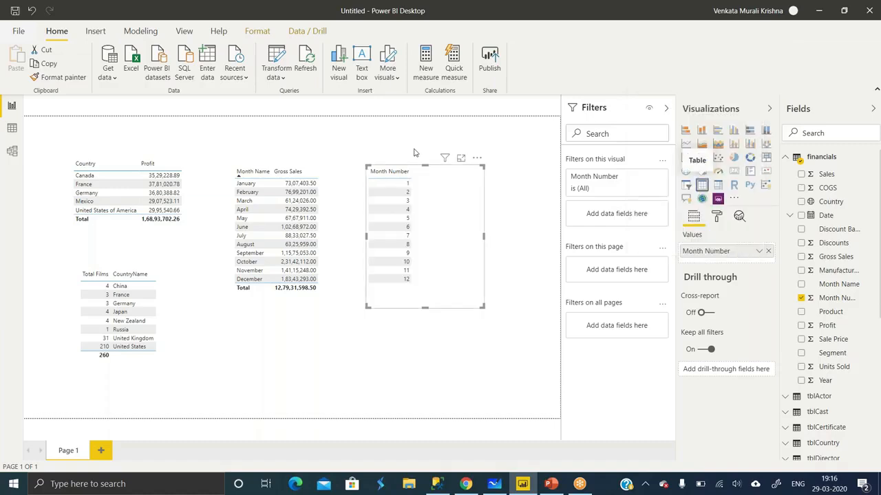
- Compare Month Number's default summarization options with the Summarize by and Is nullable properties of FilmReleaseDate in the model view
left_click(837, 297)
left_click(384, 56)
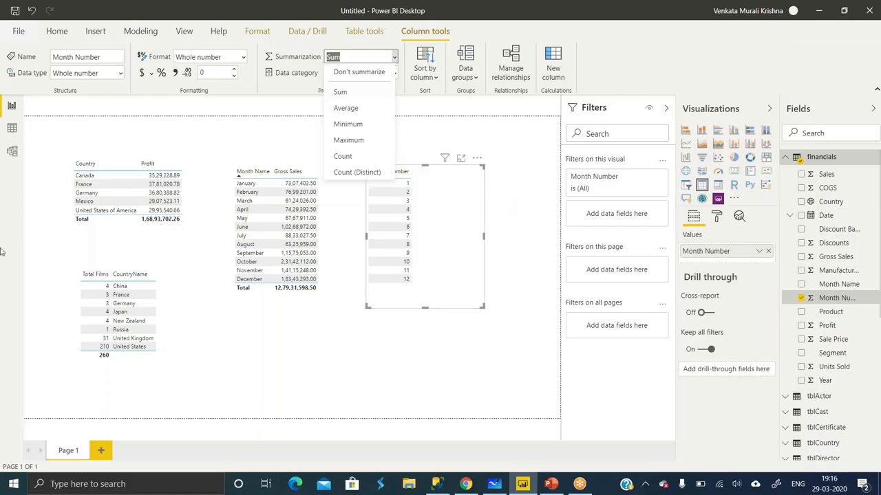
left_click(12, 151)
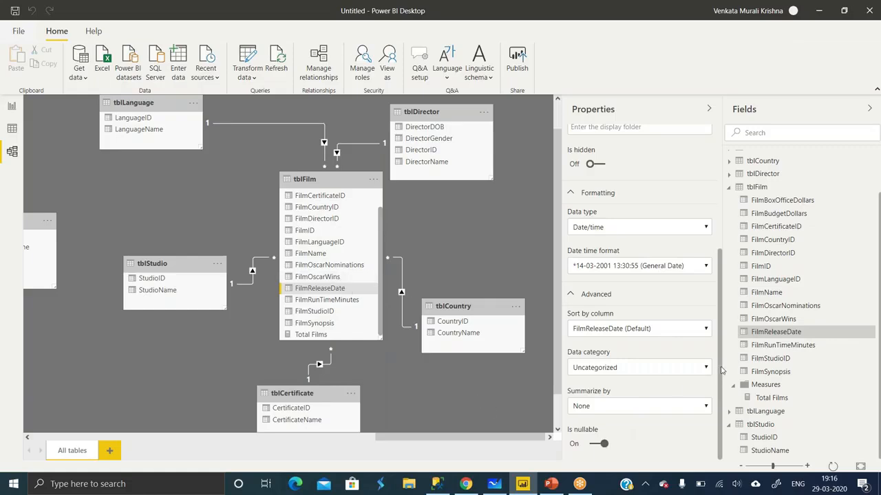
scroll(722, 365, "up", 5)
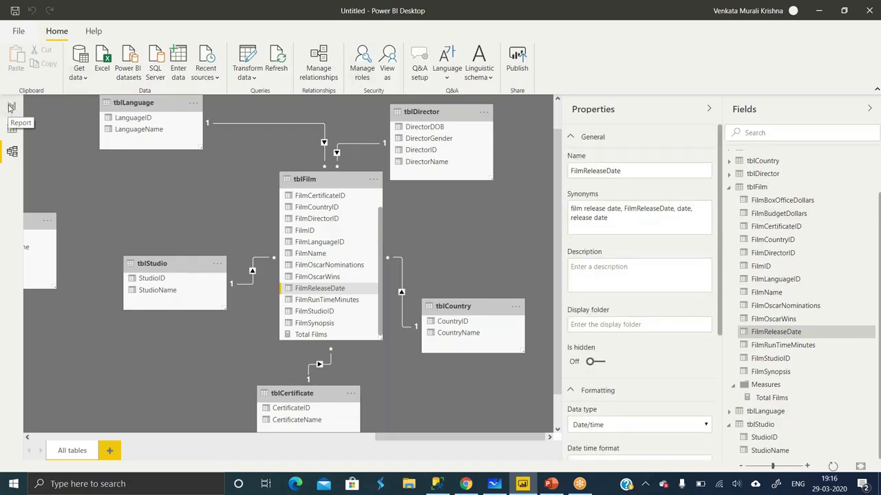
- Collapse the Properties pane and, in SQL Server Management Studio, run the query "Select * from tblactor" below the existing queries
left_click(709, 110)
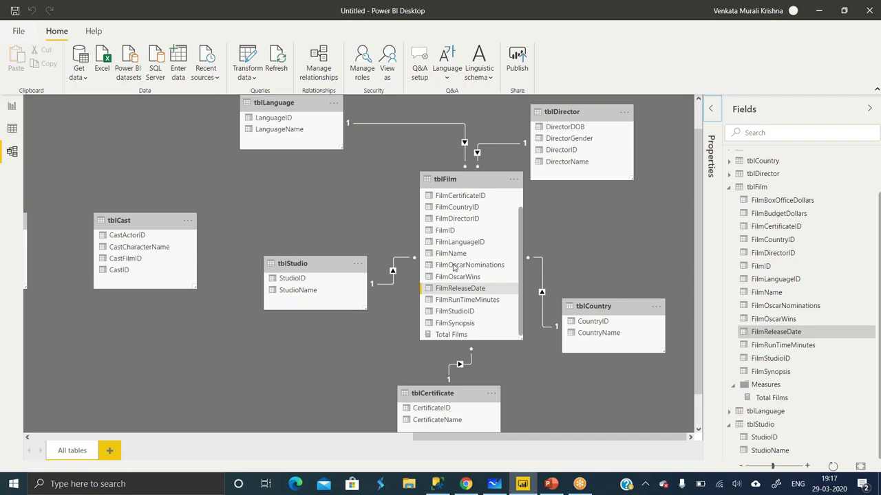
left_click_drag(457, 439, 370, 441)
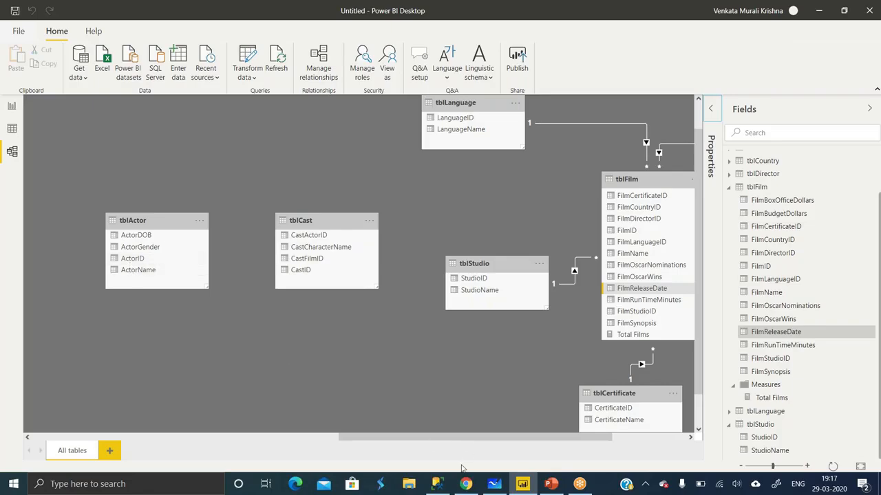
left_click(437, 485)
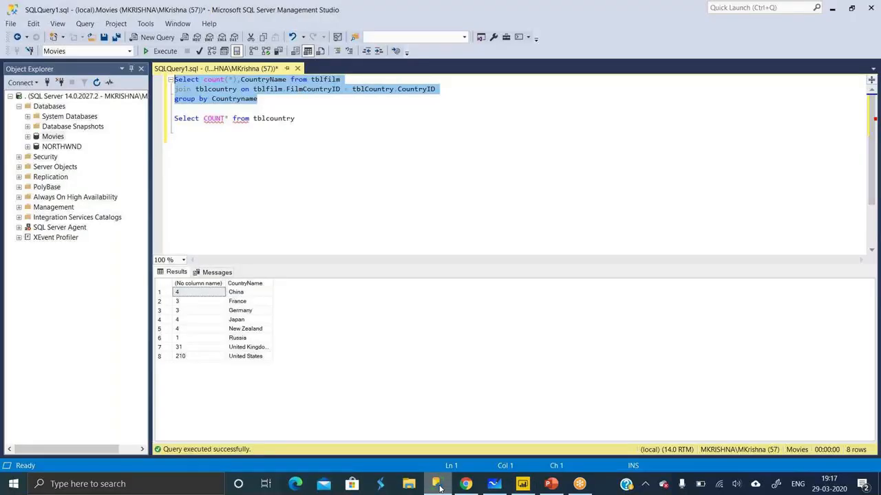
left_click(348, 159)
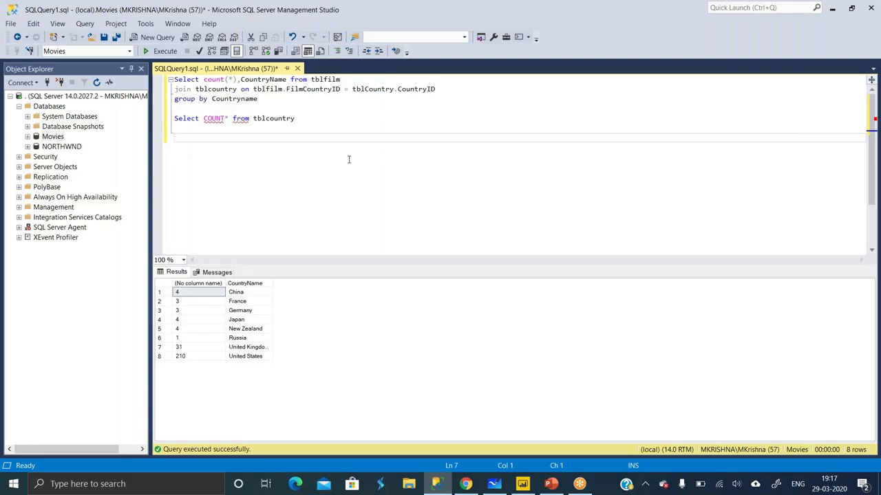
type("Select * from tblactor")
left_click_drag(267, 137, 160, 137)
left_click(153, 52)
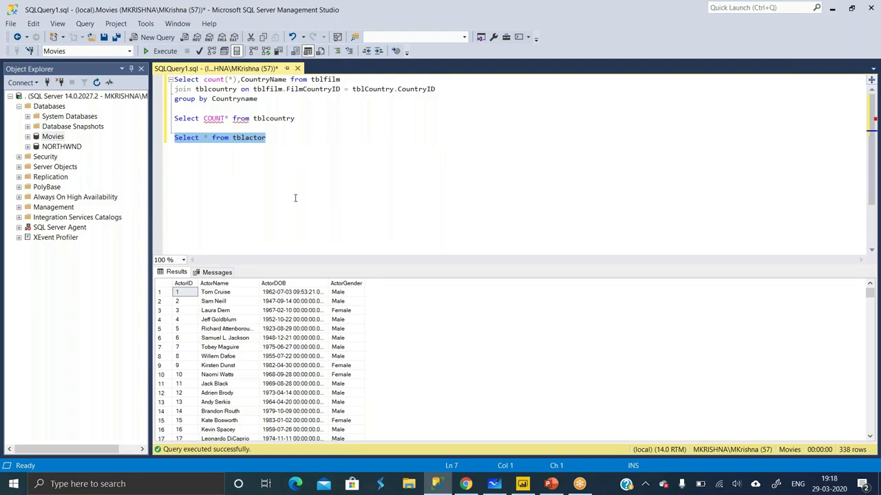
- Add the query "Select * from tblcast" on the line below the tblactor query and run only that line
left_click(281, 137)
key("Return")
type("Seelct * from tblcast")
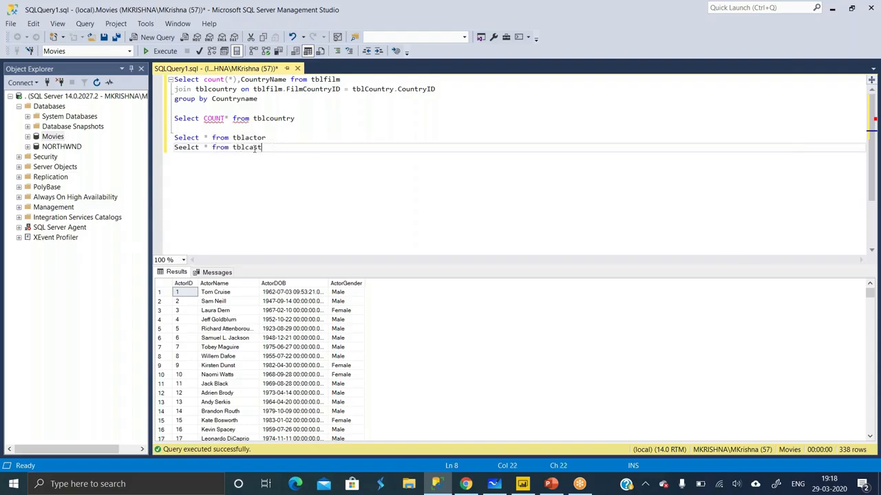
left_click(183, 148)
key("BackSpace")
key("Right")
key("Right")
type("e")
mouse_move(156, 148)
left_mouse_down()
mouse_move(157, 139)
mouse_move(157, 148)
left_mouse_up()
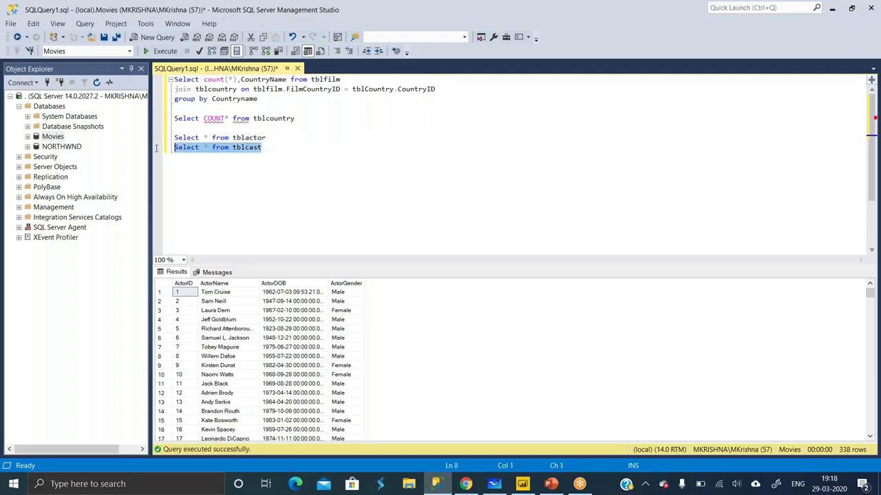
left_click(164, 51)
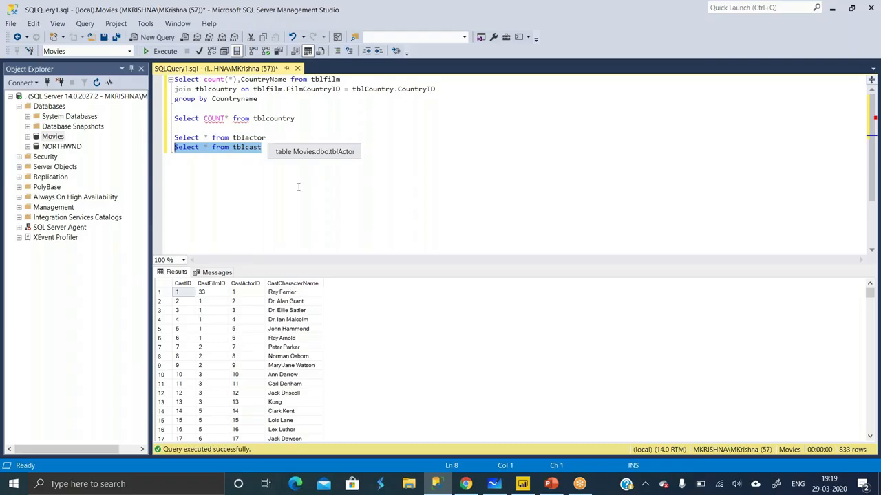
- In Power BI Desktop, relate ActorID to CastActorID and FilmID to CastFilmID, shifting tblStudio down clear of the relationship line
left_click(523, 485)
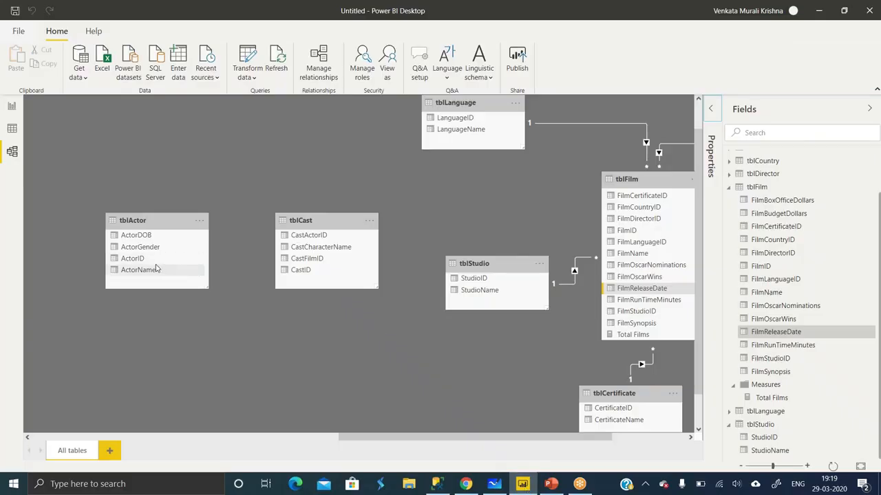
left_click_drag(148, 260, 314, 236)
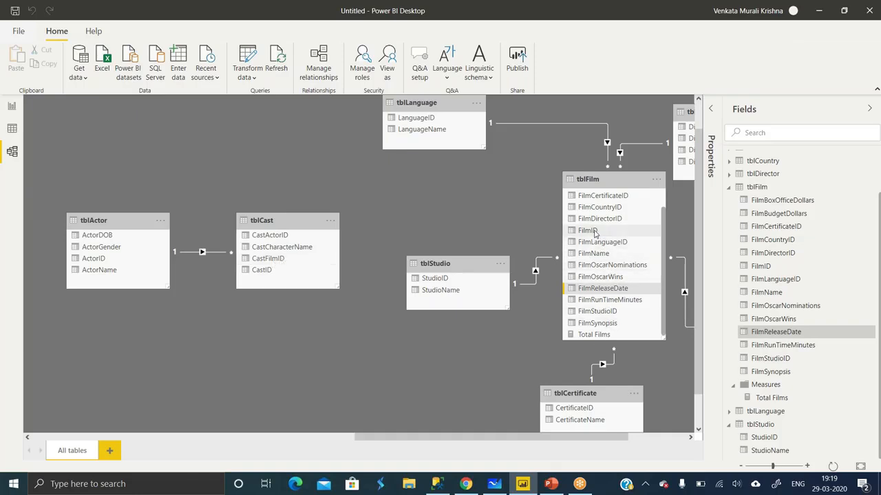
left_click_drag(596, 234, 268, 259)
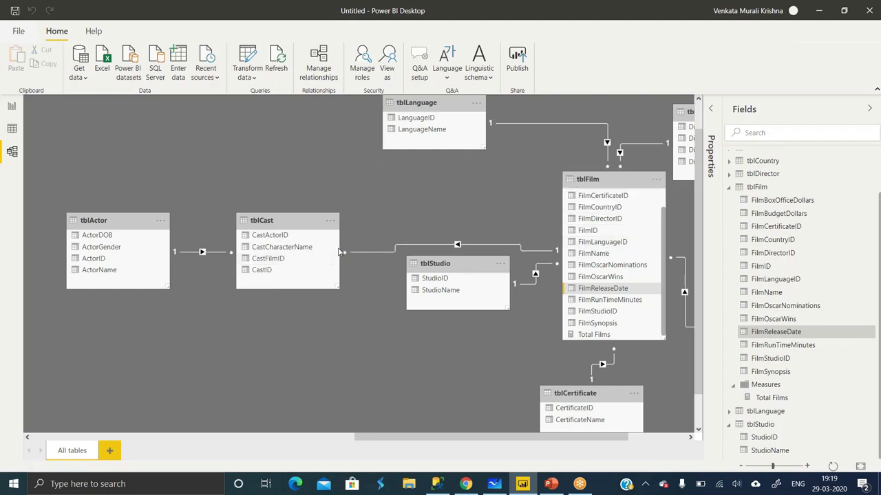
left_click_drag(479, 264, 479, 294)
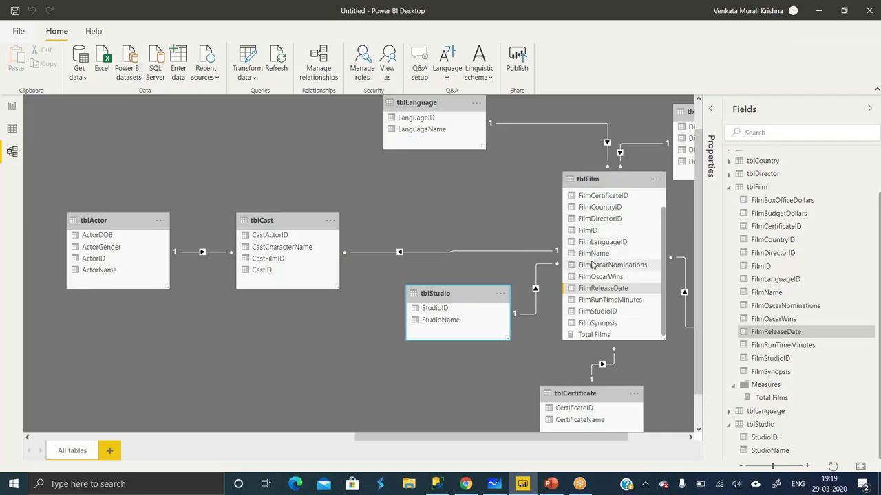
left_click(538, 251)
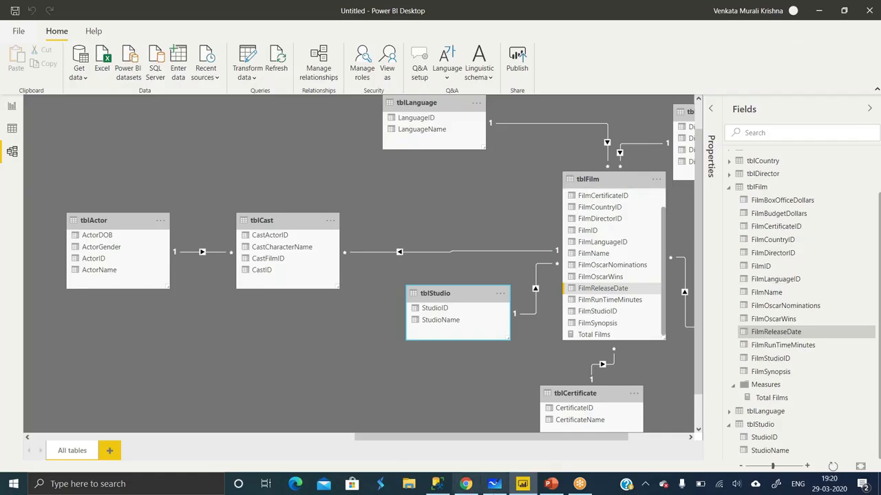
- Rerun the tblactor query in SQL Server Management Studio, examine the first actor's record, and return to the Power BI Desktop model
left_click(437, 484)
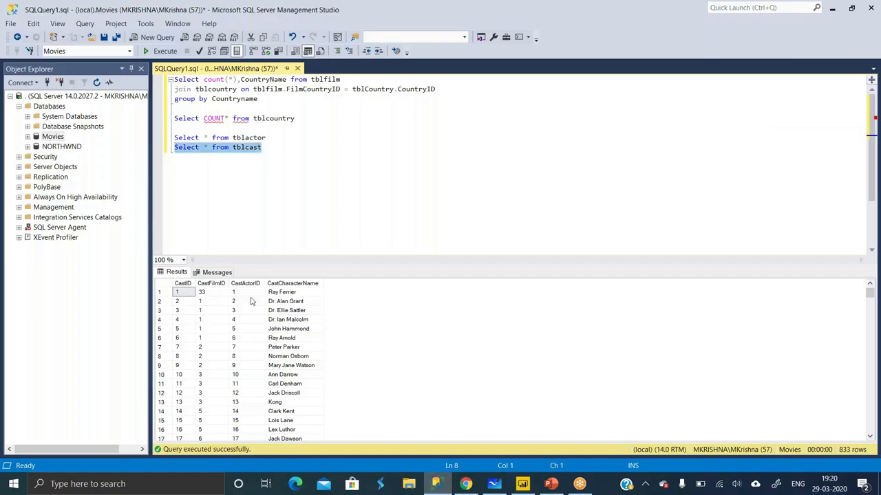
left_click(268, 132)
left_click_drag(279, 136, 174, 128)
left_click(160, 51)
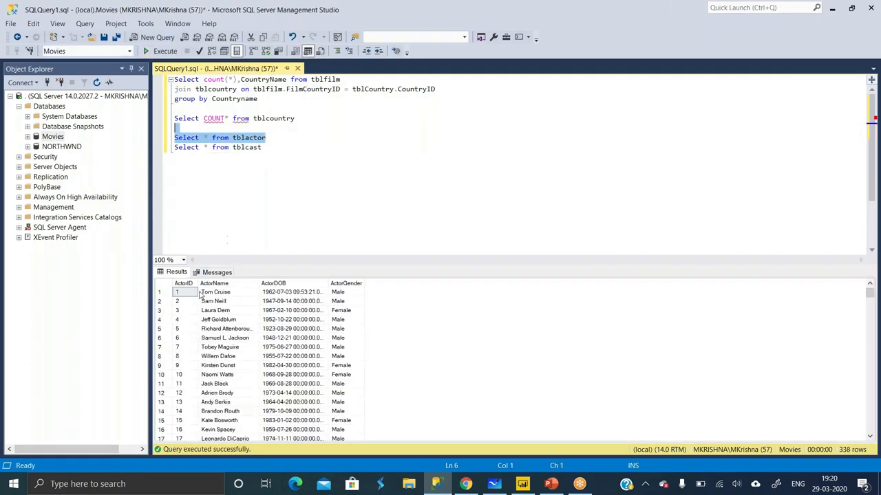
left_click(213, 293)
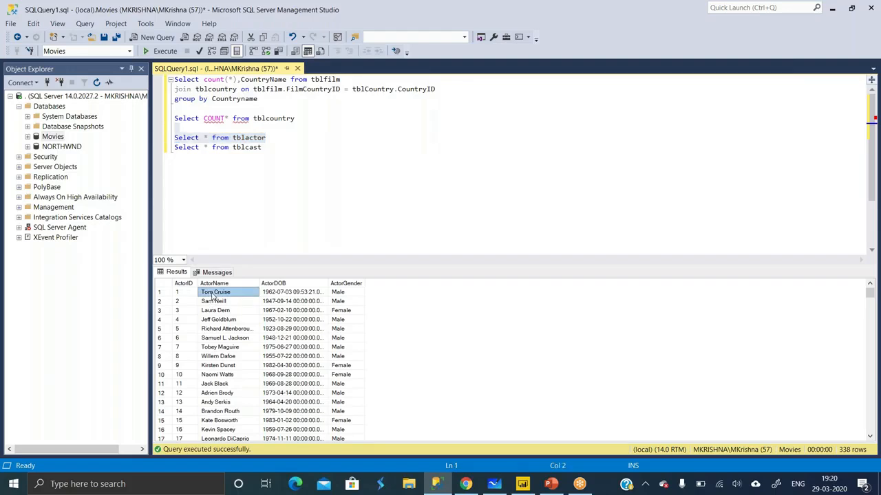
left_click(526, 485)
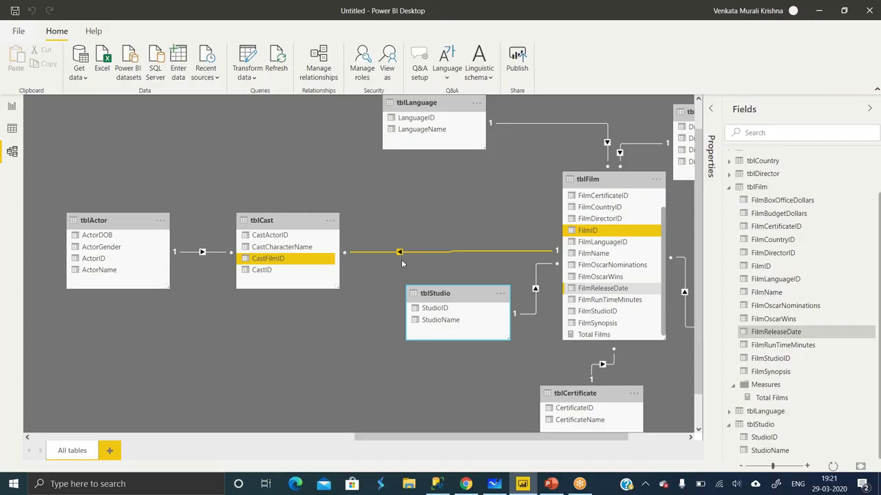
- In SQL Server Management Studio, add blank lines below the tblcast query and return to Power BI Desktop
left_click(437, 484)
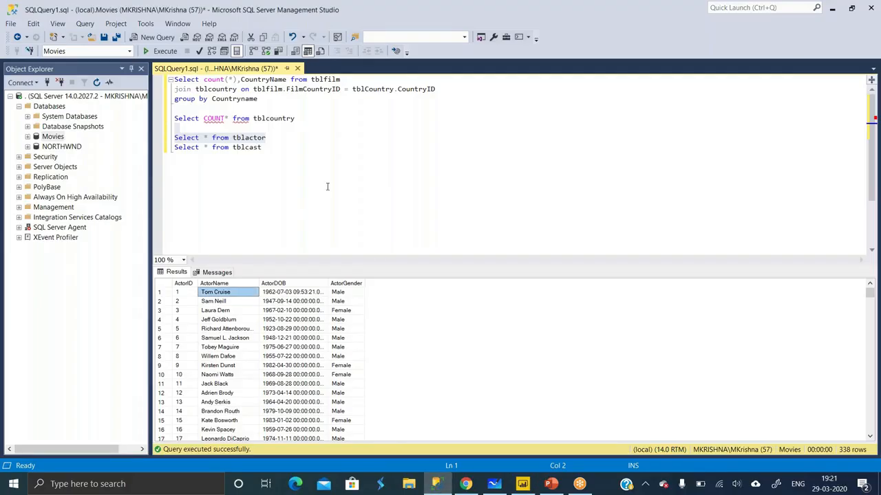
left_click(281, 137)
left_click(277, 149)
key("Return")
left_click_drag(237, 79, 174, 80)
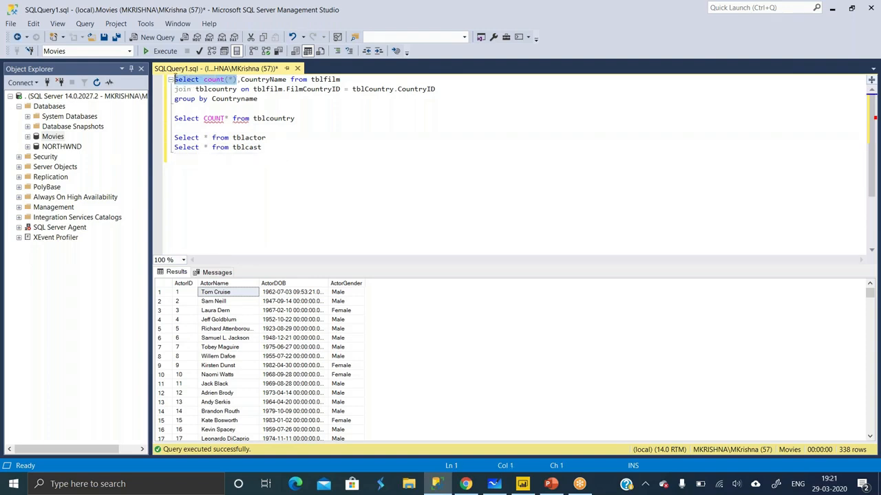
left_click(321, 189)
key("Return")
key("Return")
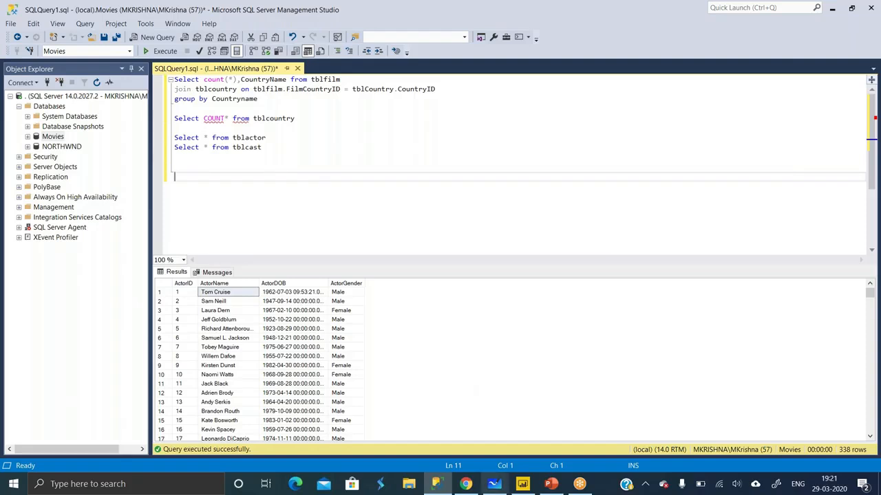
left_click(523, 484)
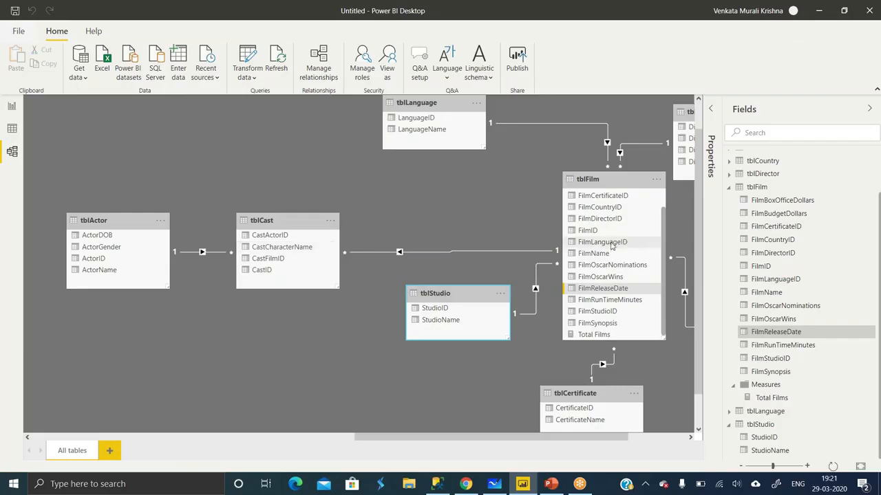
left_click_drag(611, 246, 281, 237)
left_click_drag(602, 242, 270, 235)
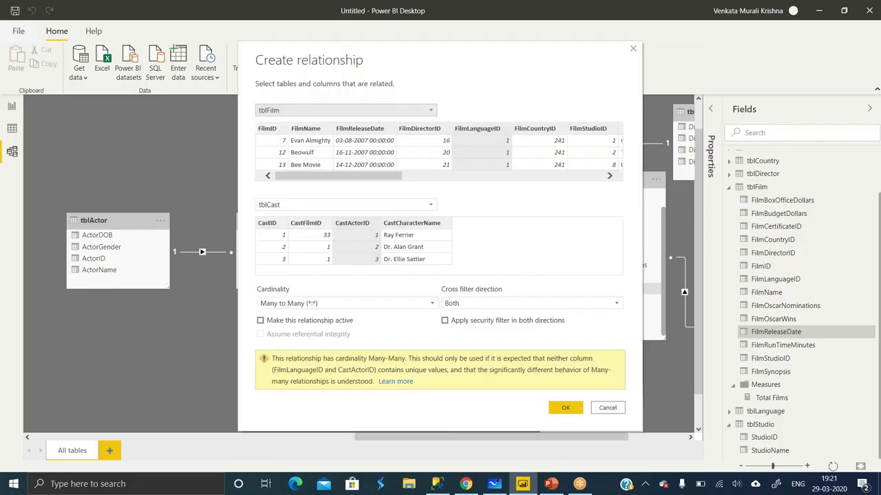
left_click(606, 408)
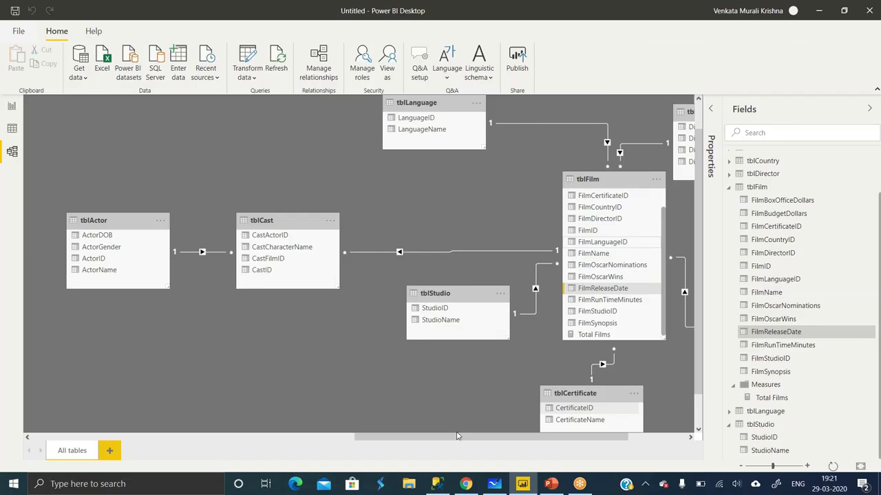
- Create a second relationship from tblDirector's DirectorID to tblFilm's FilmID and shift the tblFilm table slightly down and away from tblDirector
left_click_drag(460, 437, 517, 441)
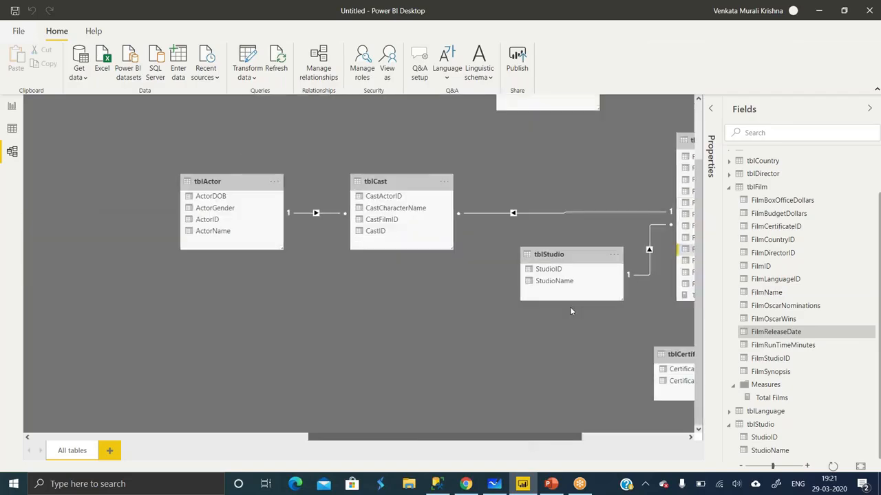
scroll(569, 306, "right", 2)
scroll(570, 307, "up", 1)
left_click_drag(471, 439, 548, 441)
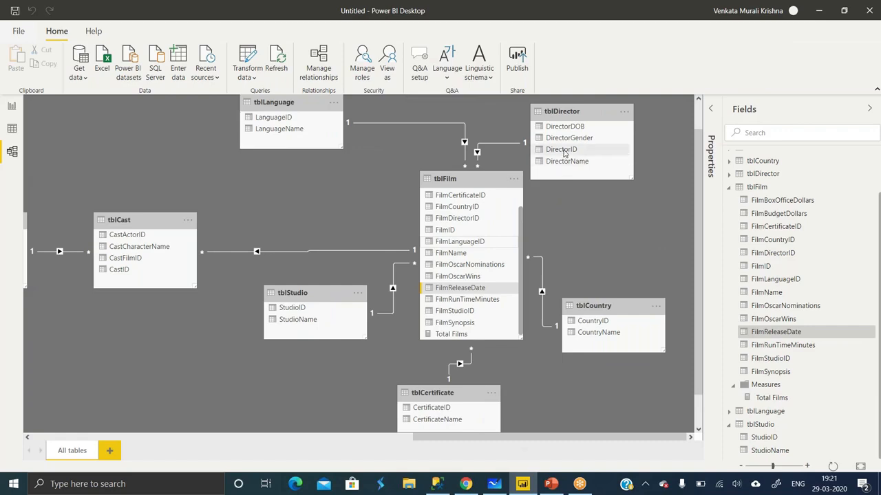
left_click_drag(561, 150, 444, 230)
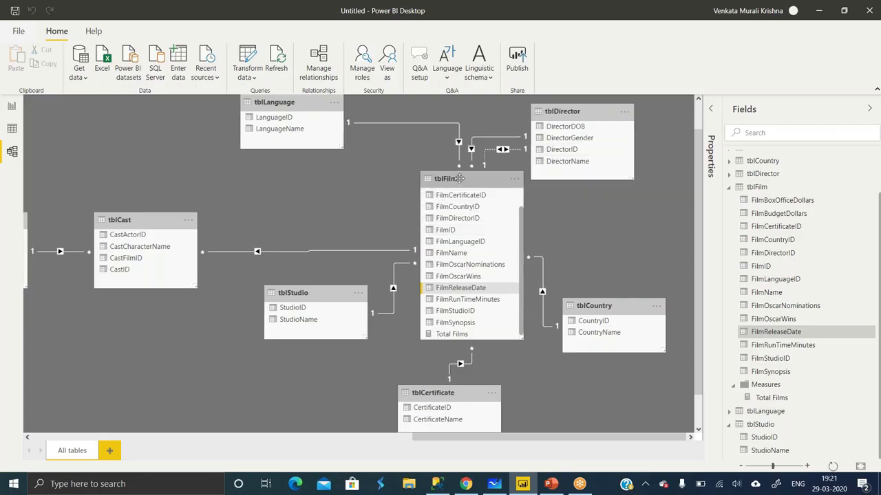
left_click_drag(446, 179, 418, 190)
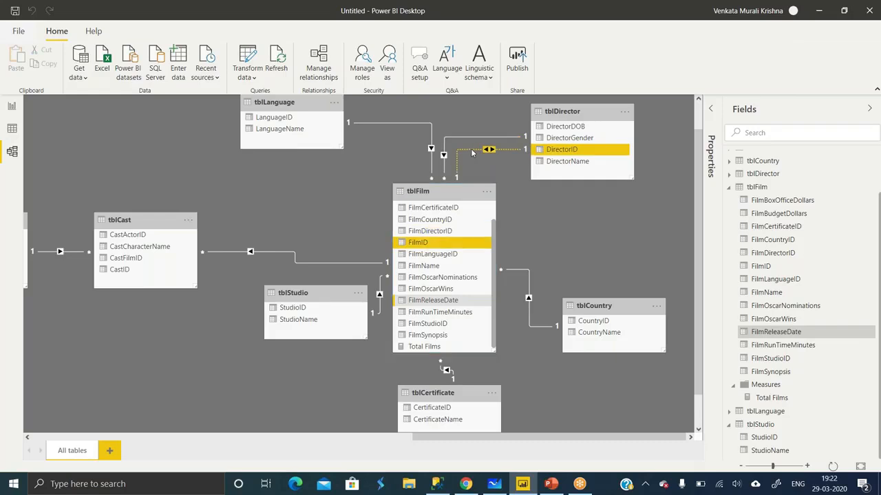
- Try to make the inactive relationship between DirectorID and FilmID active
double_click(472, 153)
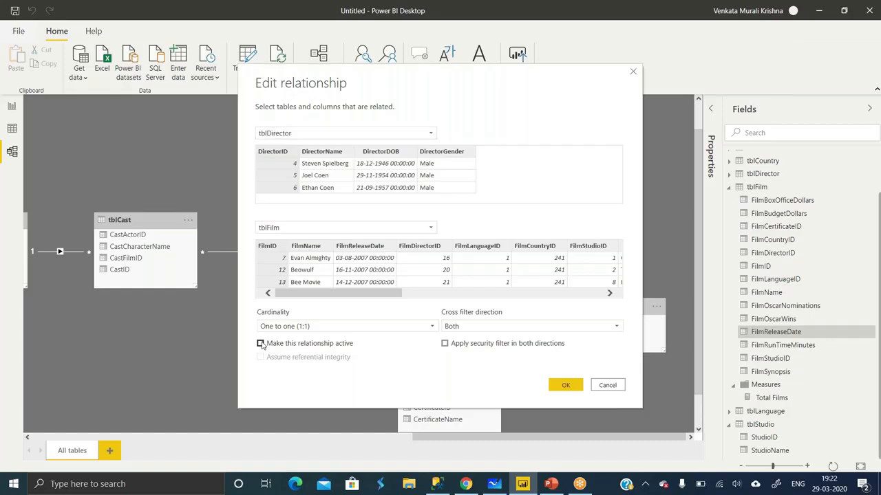
left_click(261, 343)
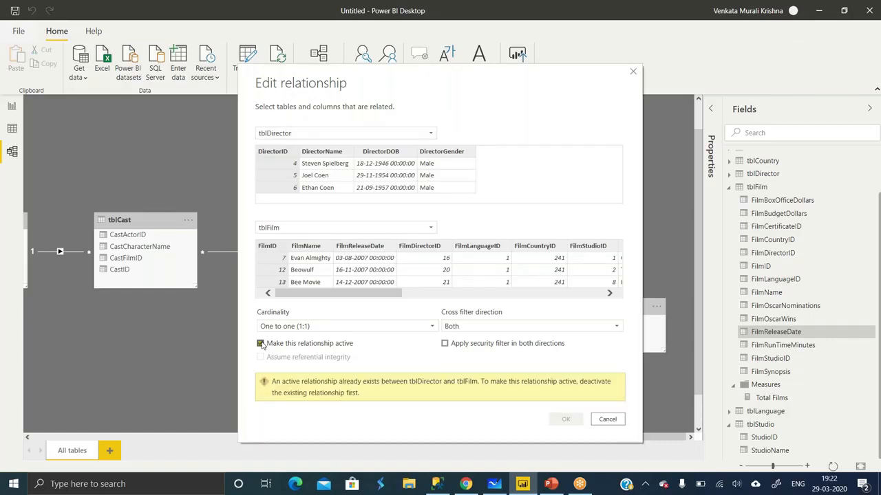
left_click_drag(489, 82, 419, 82)
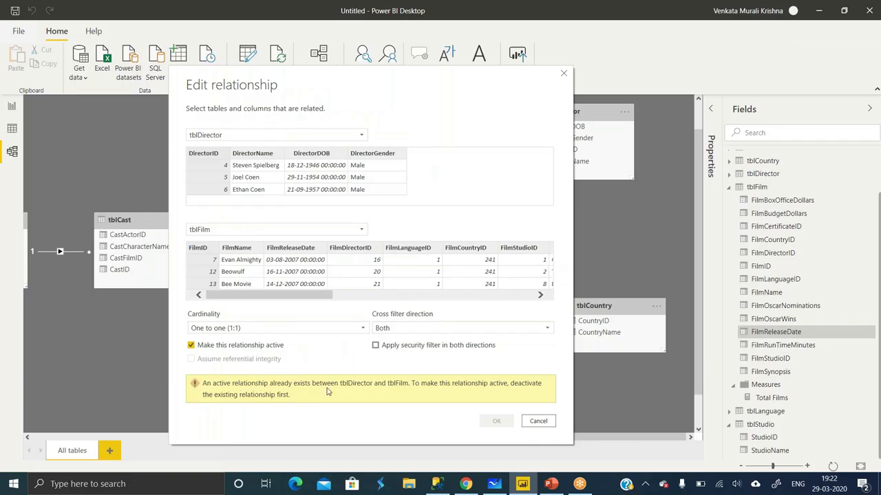
left_click(539, 421)
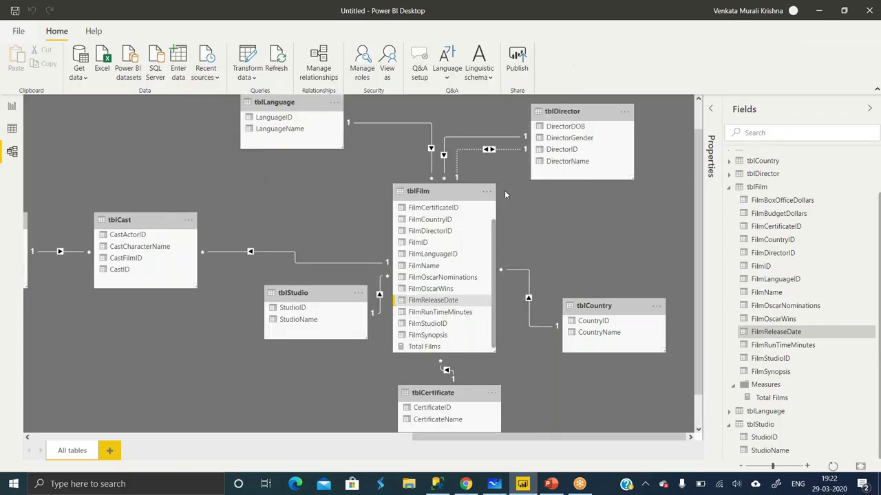
- Delete the inactive relationship between tblDirector's DirectorID and tblFilm's FilmID
left_click(472, 152)
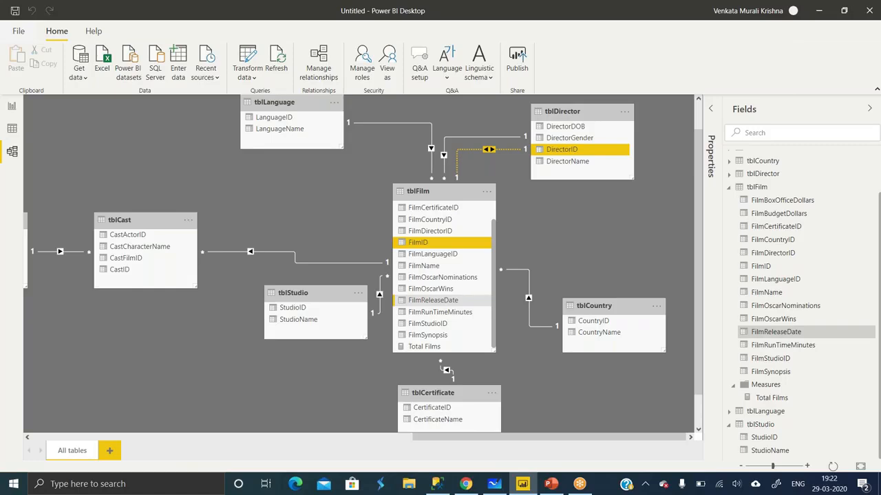
right_click(470, 149)
left_click(487, 162)
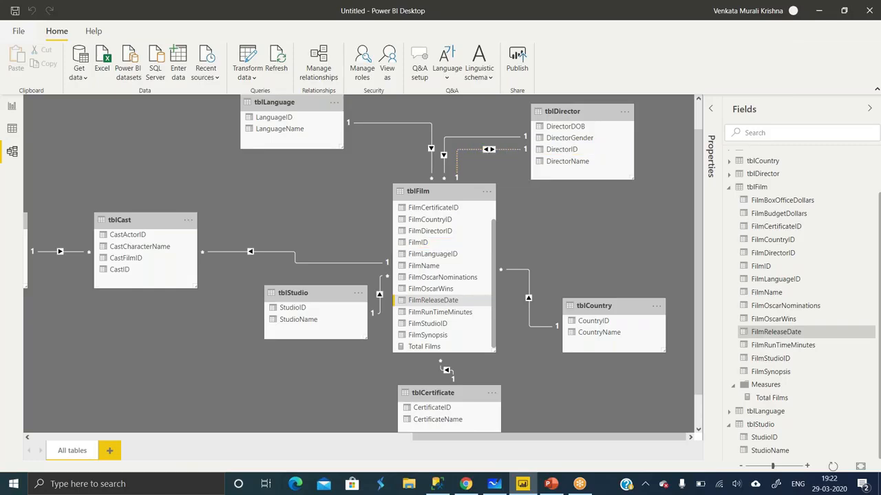
left_click(491, 260)
- In SQL Server Management Studio, correct the count expression in the tblcountry query to COUNT(*)
left_click(439, 484)
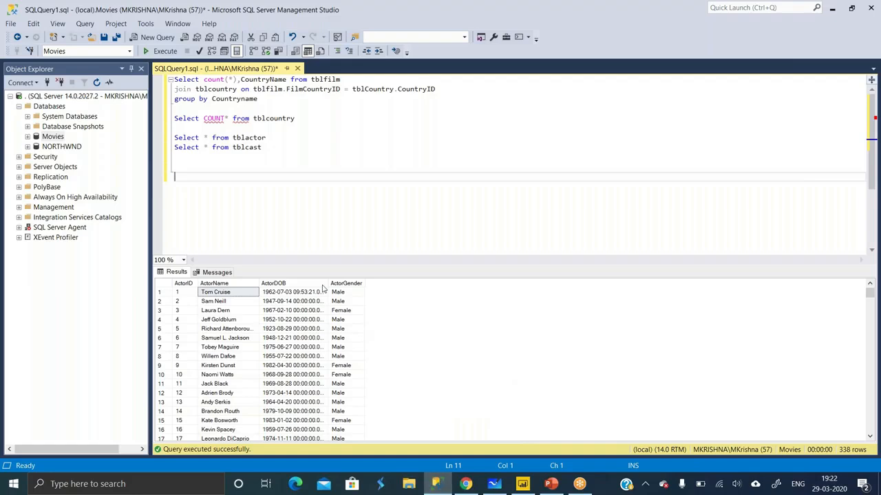
left_click(226, 118)
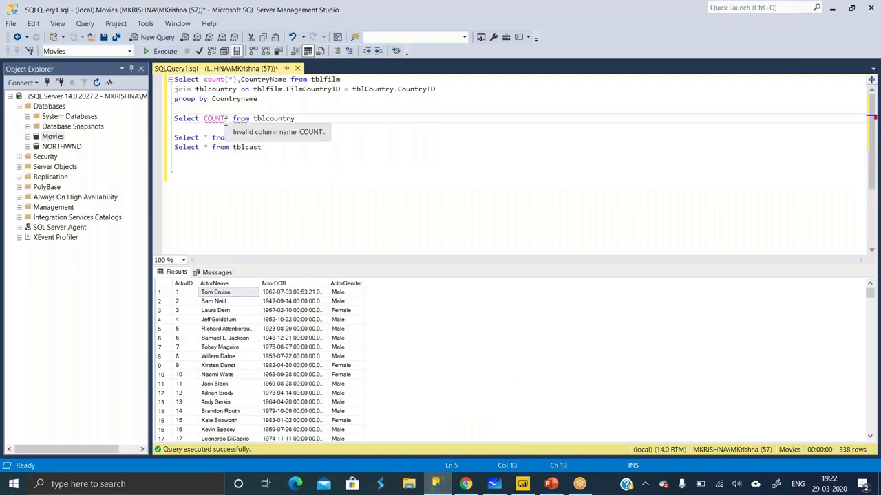
type("(")
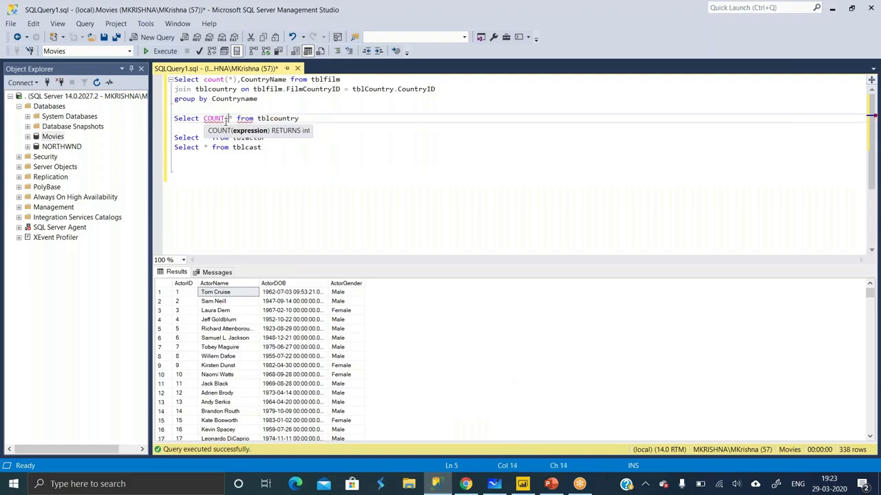
type("*)")
- Replace tblcountry with tblfilm as the source table of the COUNT(*) query
left_click(311, 117)
key("BackSpace")
key("BackSpace")
key("BackSpace")
key("BackSpace")
key("BackSpace")
key("BackSpace")
key("BackSpace")
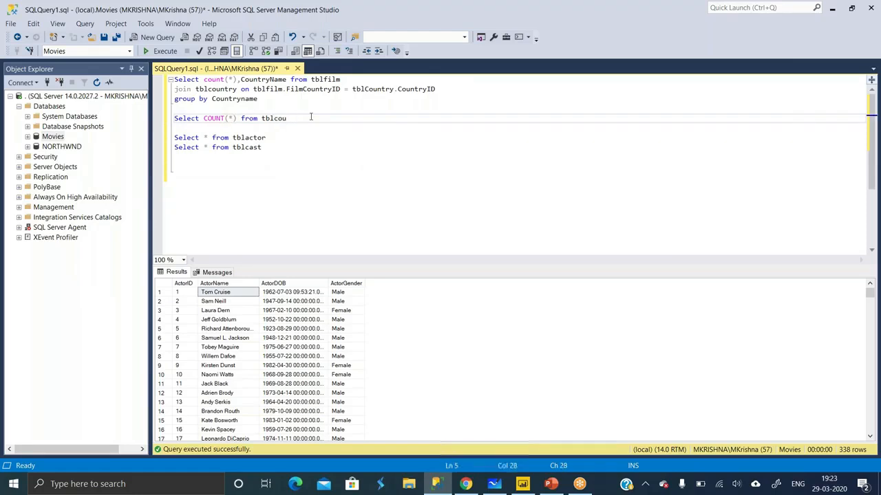
type("filmsjoi")
key("Escape")
key("BackSpace")
key("BackSpace")
key("BackSpace")
key("BackSpace")
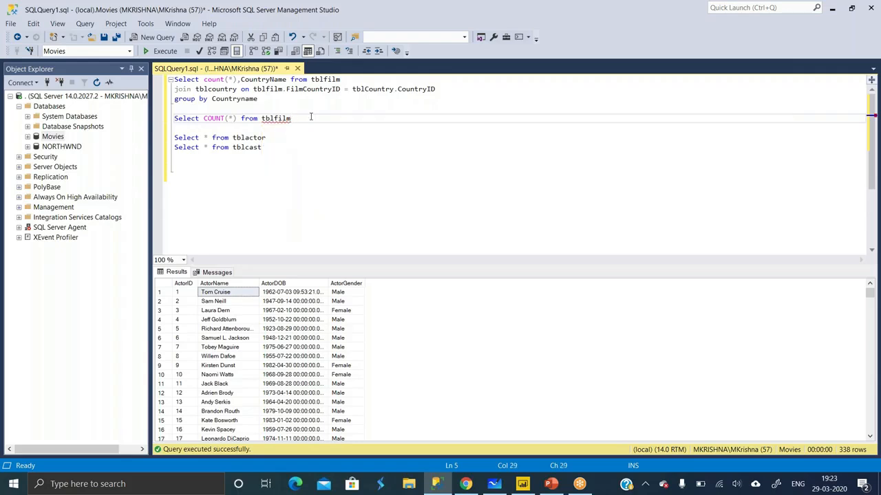
- Start a join clause for the tblfilm count query and bring it up onto the query's first line
key("Return")
type("join")
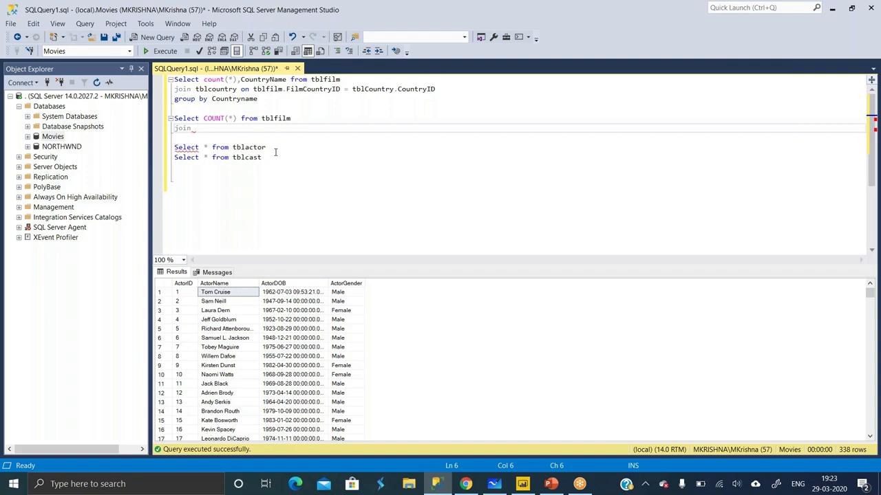
type("Tblcasr")
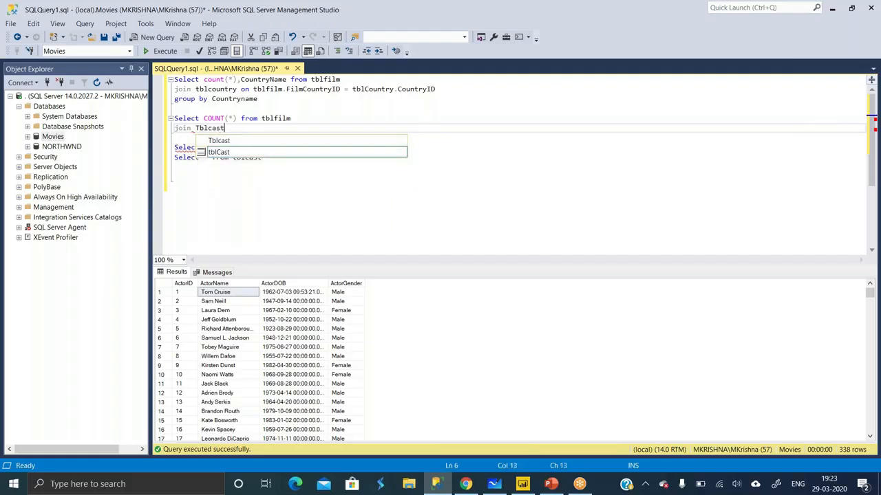
key("BackSpace")
key("BackSpace")
key("BackSpace")
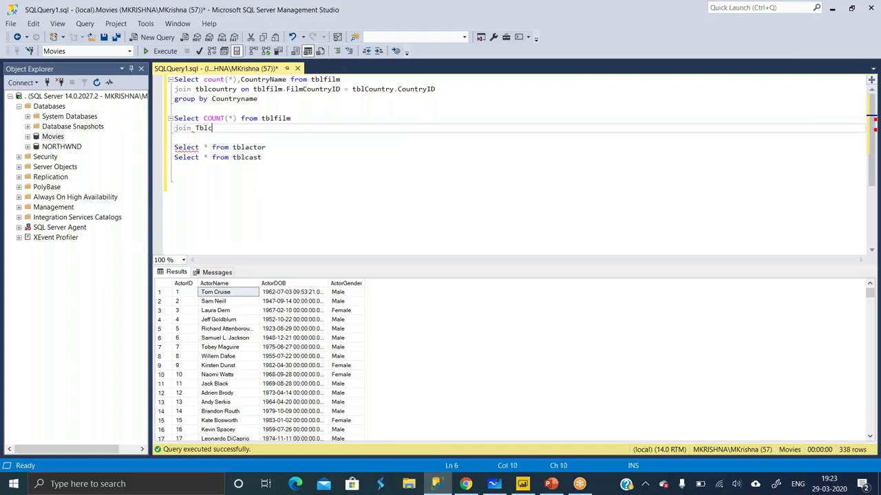
key("BackSpace")
key("Home")
key("BackSpace")
key("BackSpace")
key("BackSpace")
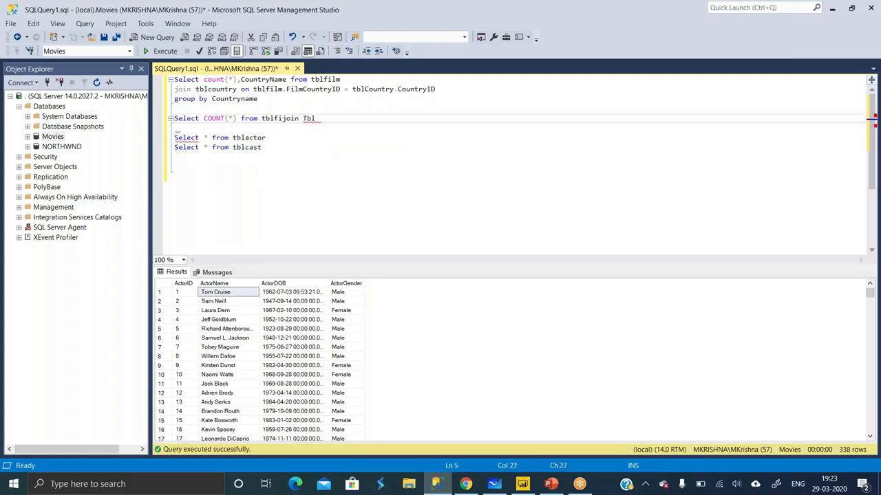
type("lm")
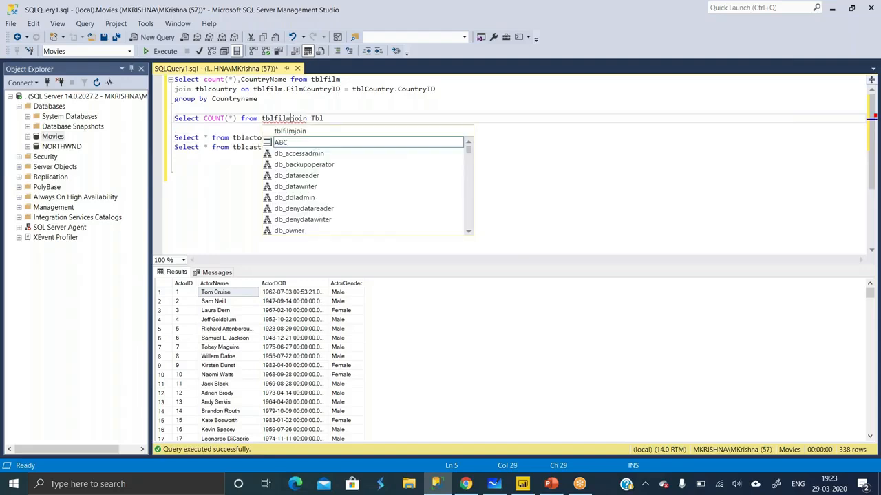
- Complete the join clause of the count query so that tblfilm is joined to tblCast
left_click(332, 119)
key("BackSpace")
key("BackSpace")
key("BackSpace")
type("tbl")
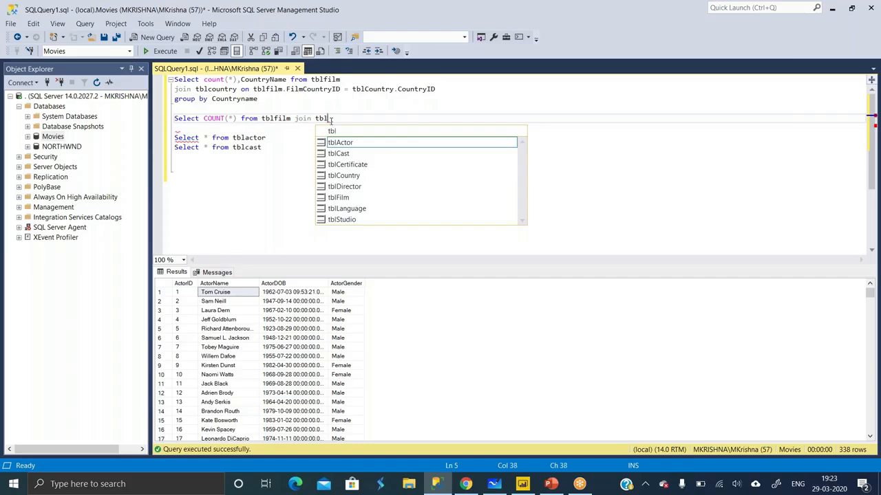
type("cast ")
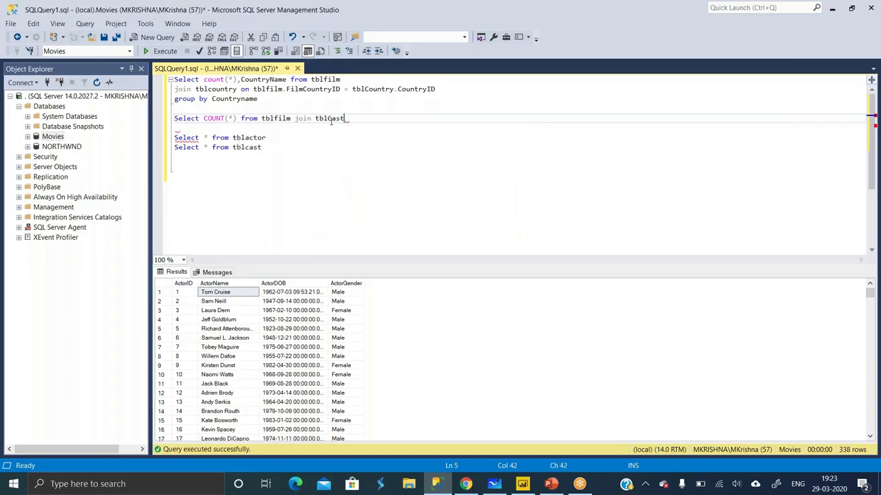
- Add the join condition on tblcast.CastFilmID = tblfilm.FilmID
type("on tblca")
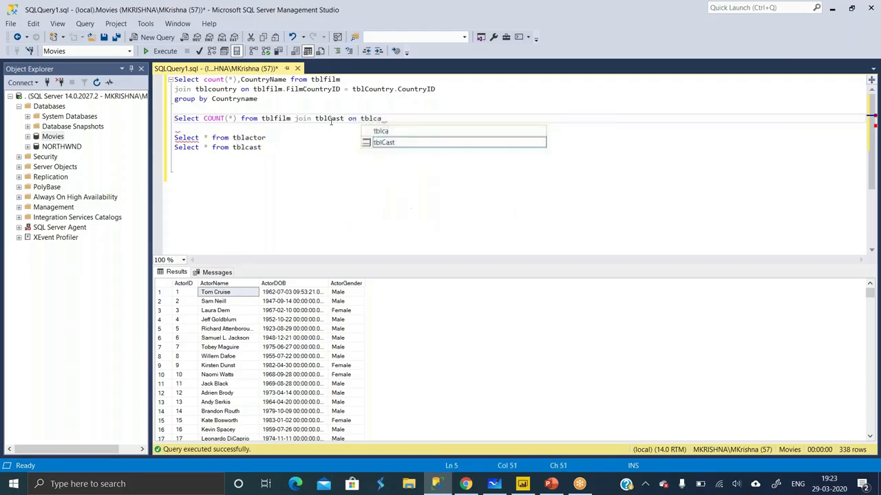
type("st.")
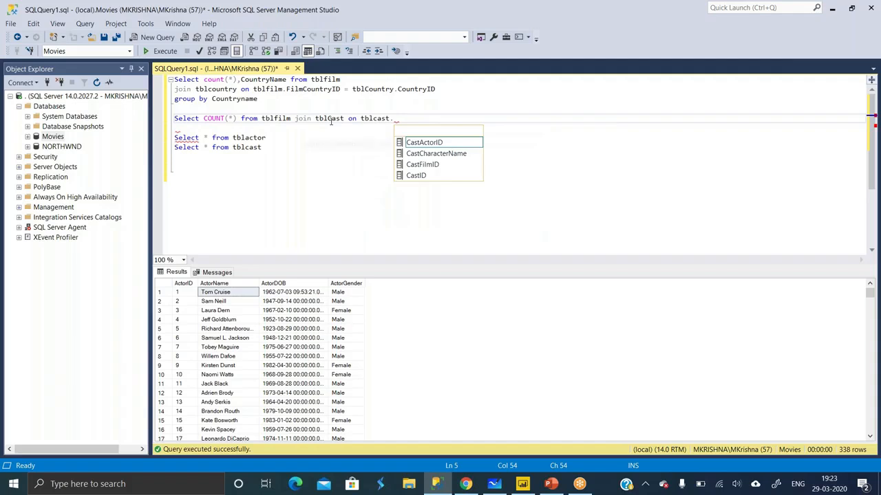
key("Down")
key("Down")
type("= ")
type("tblfil")
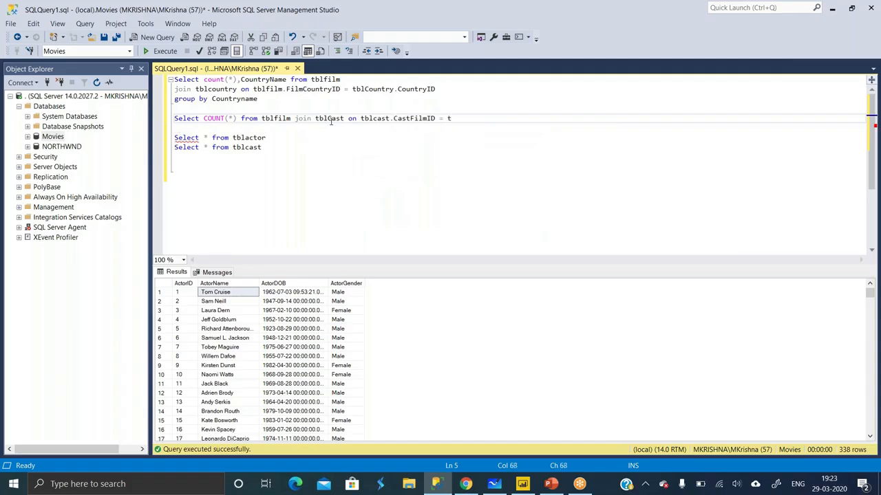
type(",")
key("BackSpace")
type(".")
type(".")
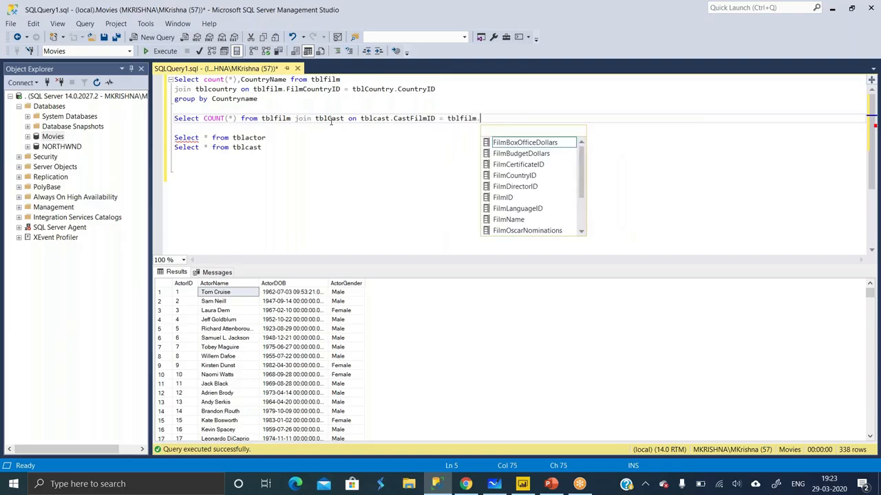
key("Down")
key("Down")
key("Down")
key("Down")
key("Down")
key("Tab")
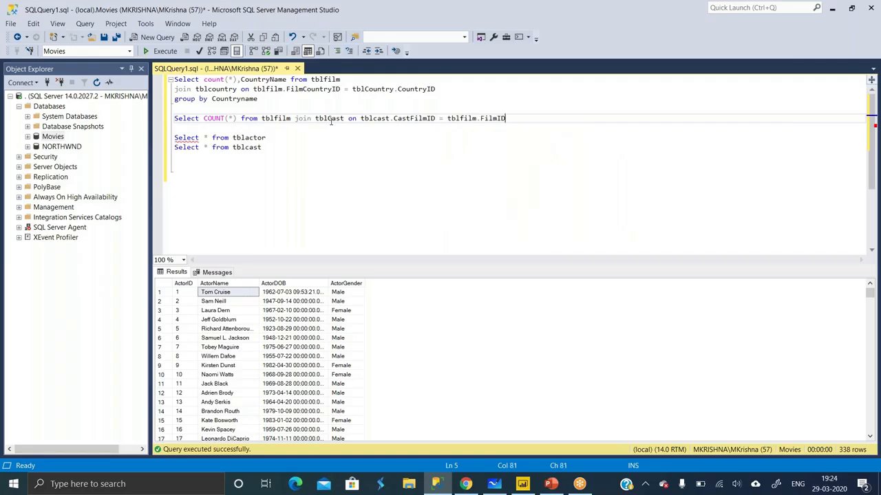
- Add a second join line to the query: join tblactor on tblactor.ActorID = tblcast.CastActorID
key("Return")
type("jo")
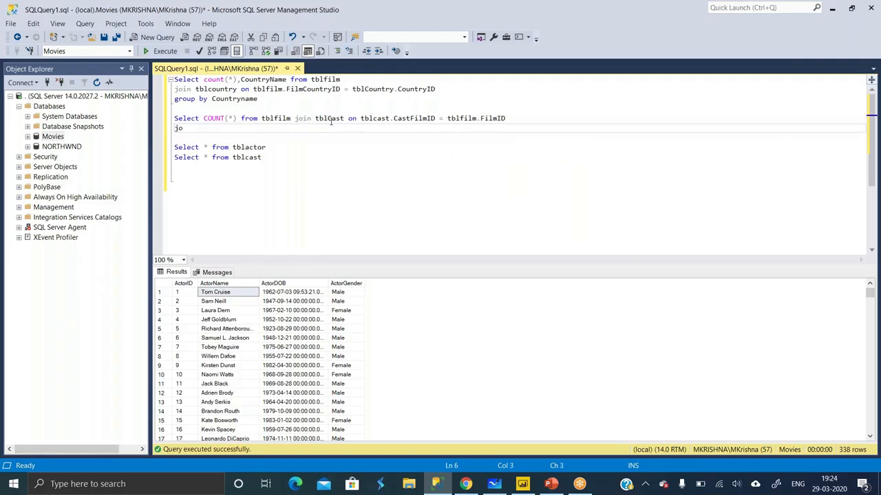
type("in tbl")
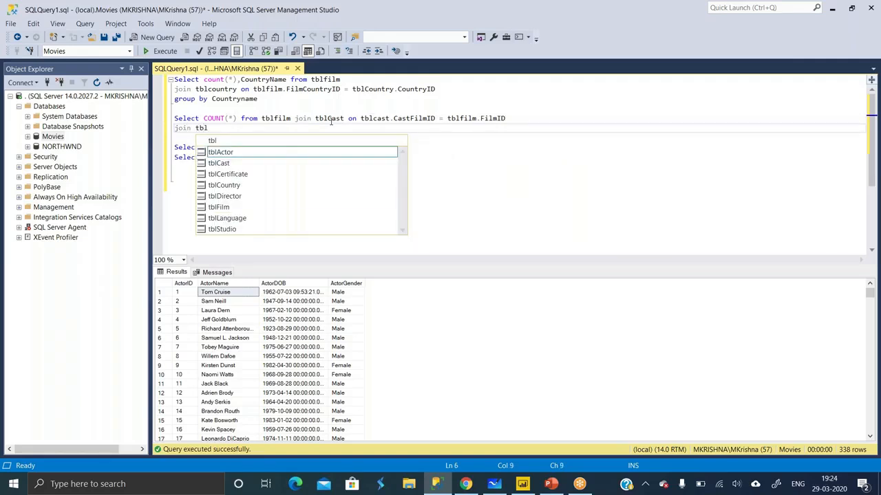
type("actor")
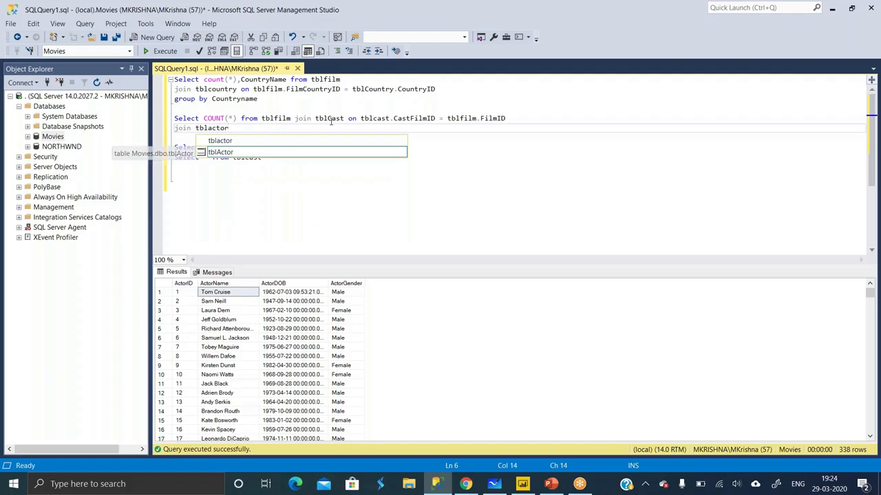
type(" on tbla")
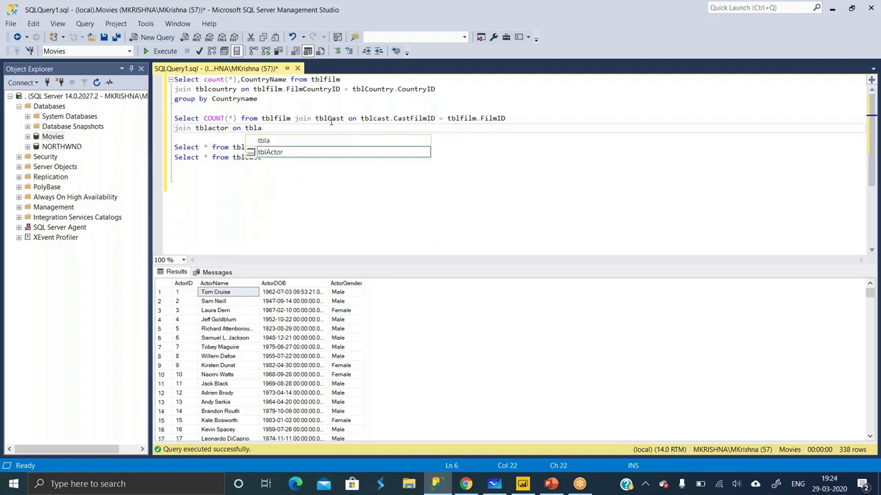
type("ctor.")
key("Down")
key("Down")
key("space")
type("= tblcasr")
key("BackSpace")
type("t")
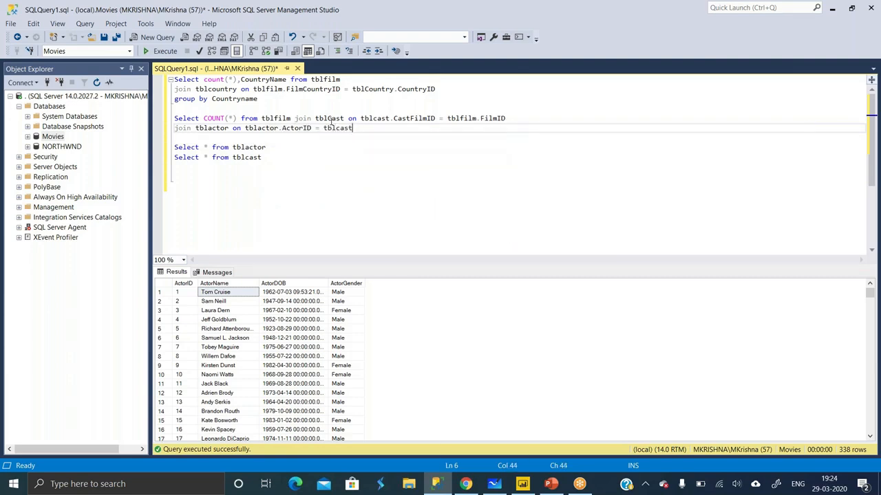
type("/.")
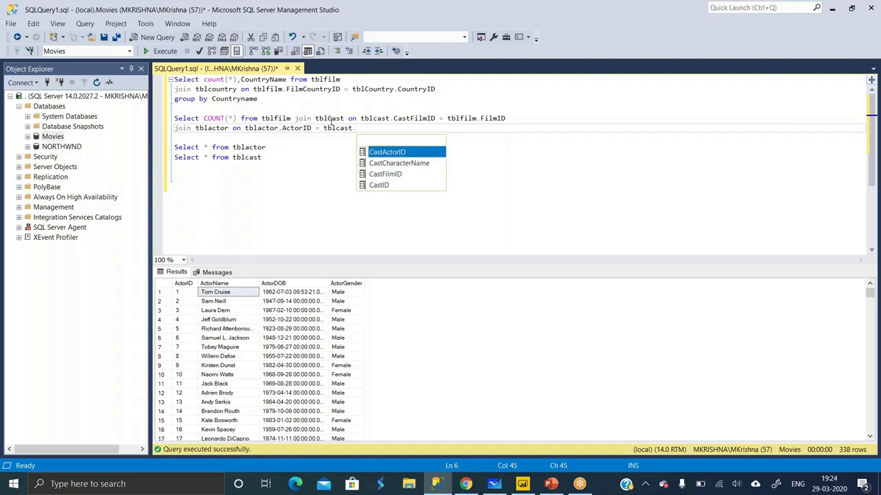
key("Tab")
- Add the ActorName column after COUNT(*) in the query's select list
left_click(236, 118)
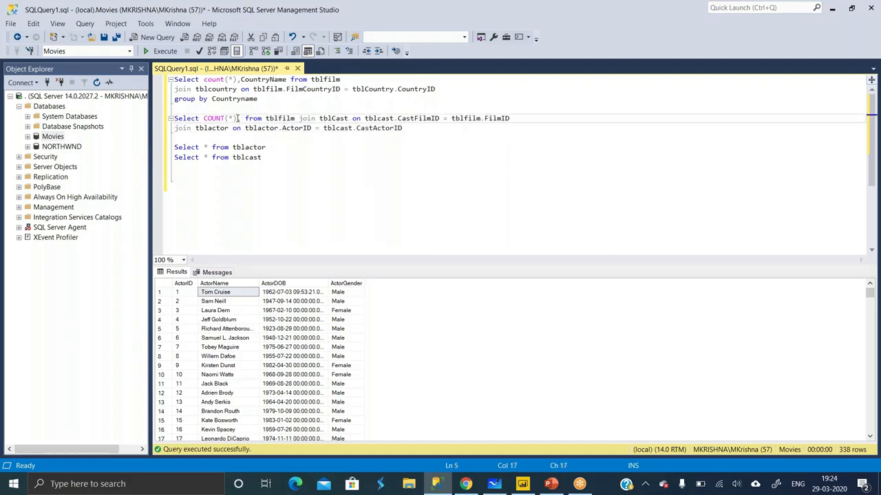
type("act")
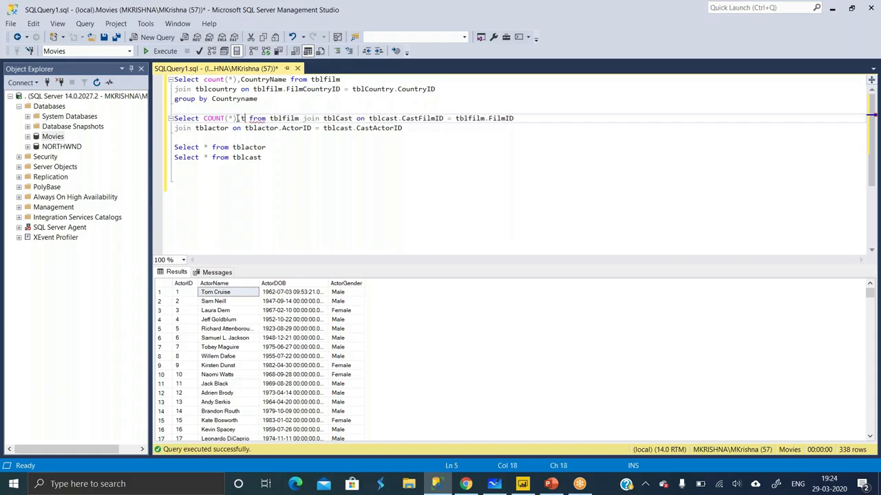
key("Down")
key("Down")
key("Down")
key("Tab")
left_click(237, 118)
key("Delete")
type(",")
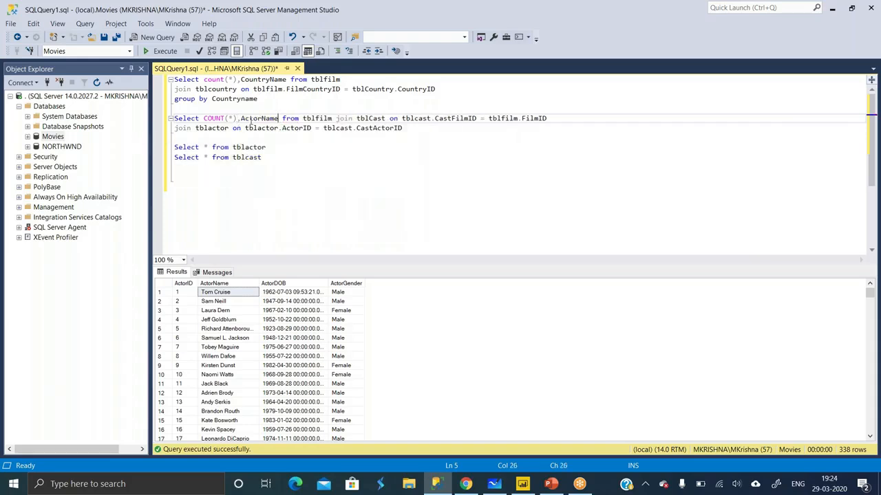
- Group the joined query by ActorName and run only that query
left_click(413, 130)
key("Return")
type("g")
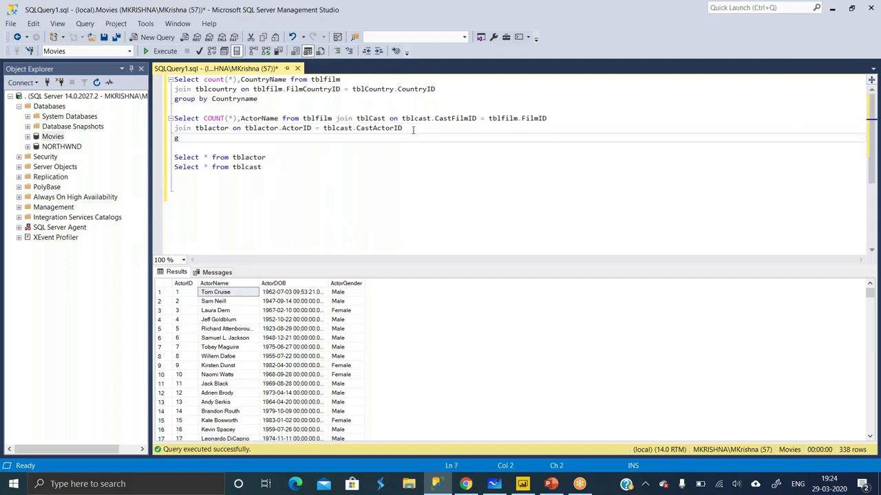
type("roup by Actorn")
key("Tab")
left_click_drag(272, 137, 174, 118)
left_click(160, 52)
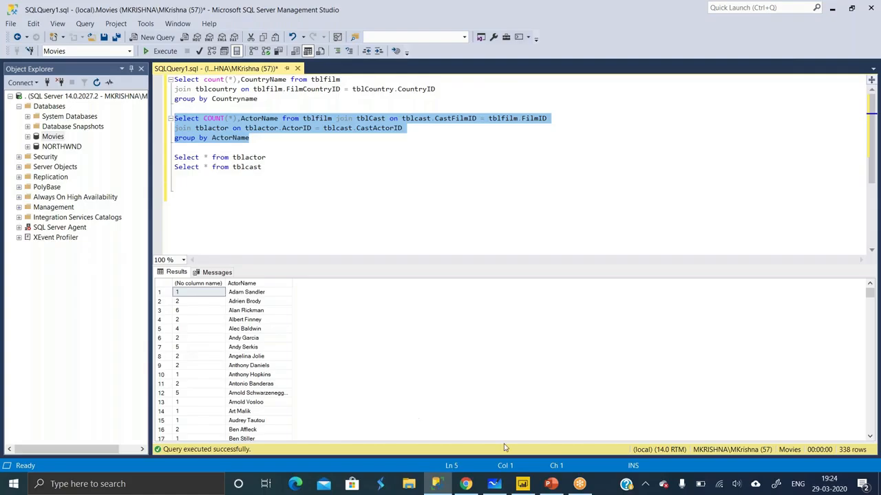
- In Power BI Desktop, examine the relationships from tblActor through tblCast to tblFilm, and revisit the whiteboard key sketch and the SQL query
left_click(522, 485)
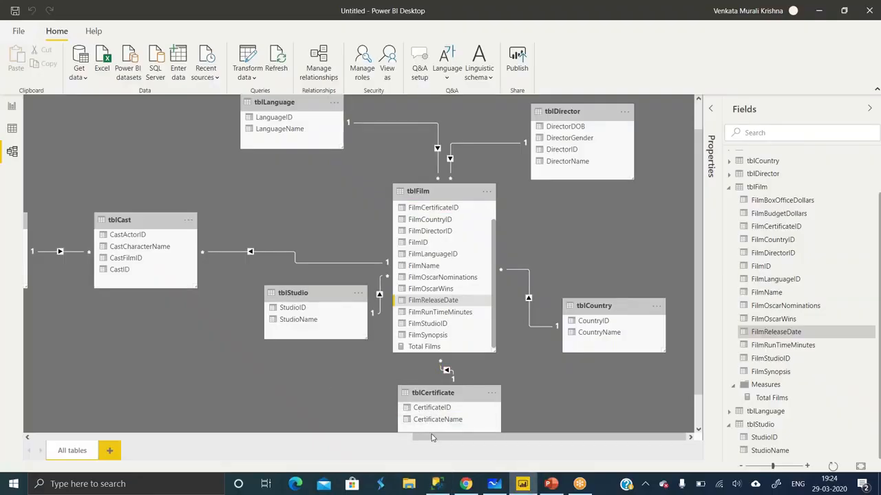
left_click_drag(426, 441, 353, 441)
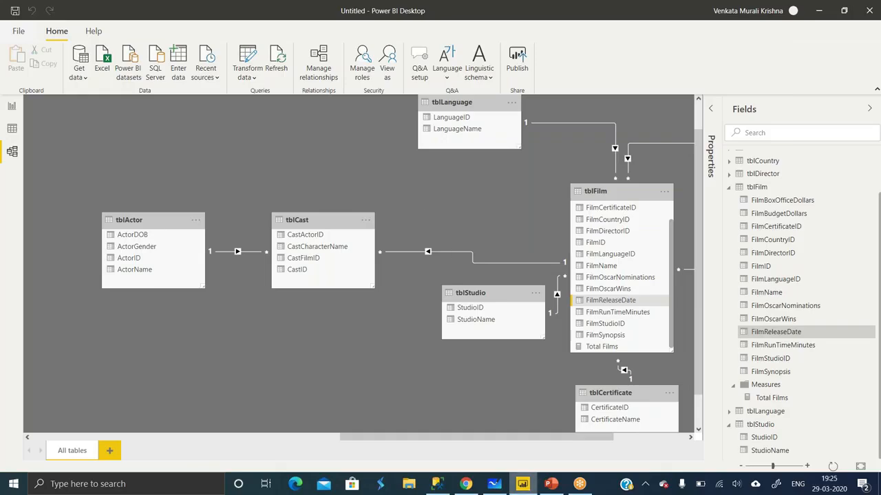
left_click(494, 483)
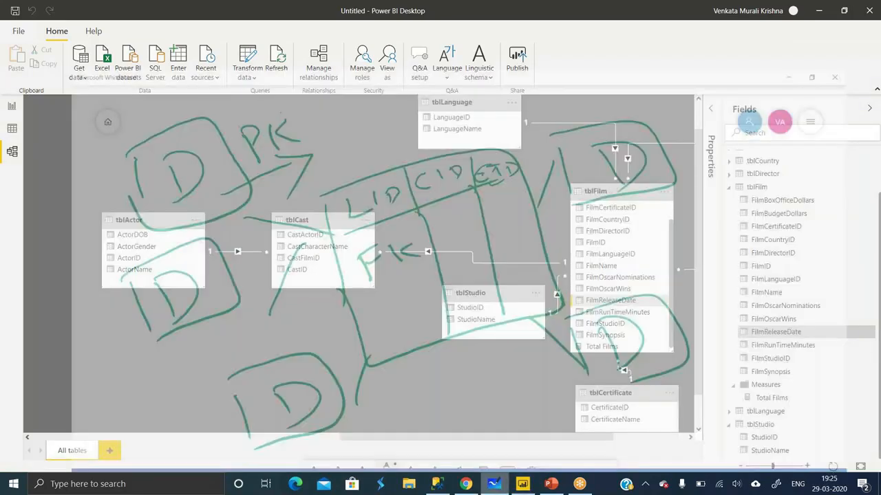
left_click(439, 484)
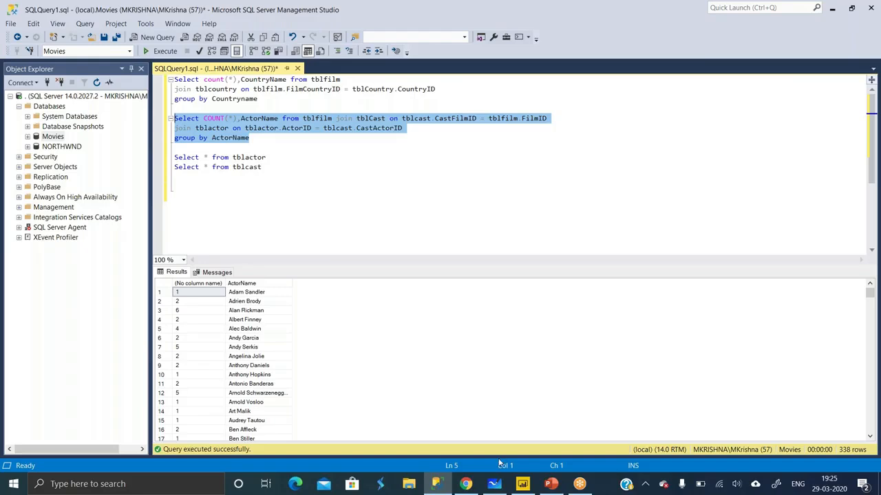
left_click(466, 486)
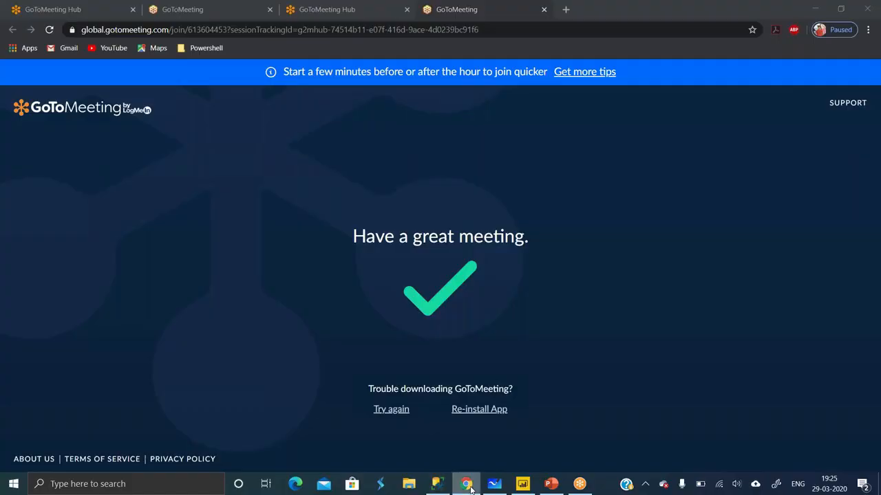
- Switch back to Power BI Desktop and open the Power Query Editor for the model's queries
left_click(526, 488)
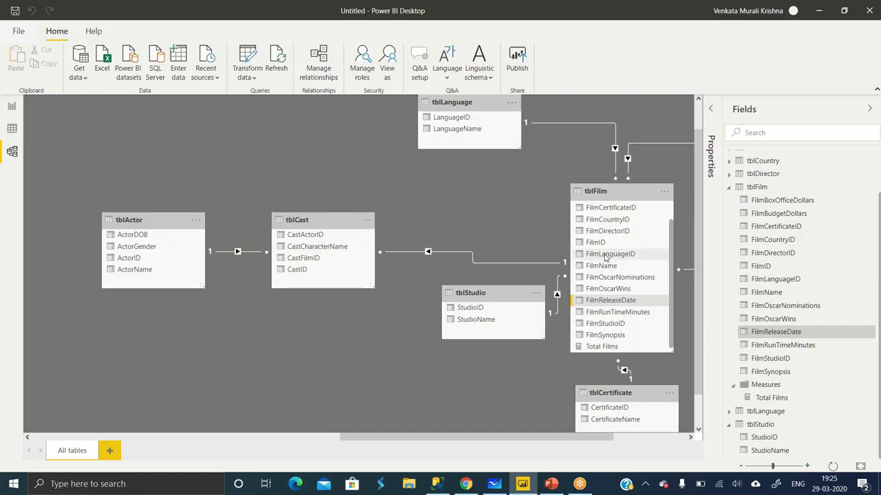
left_click(251, 77)
left_click(257, 97)
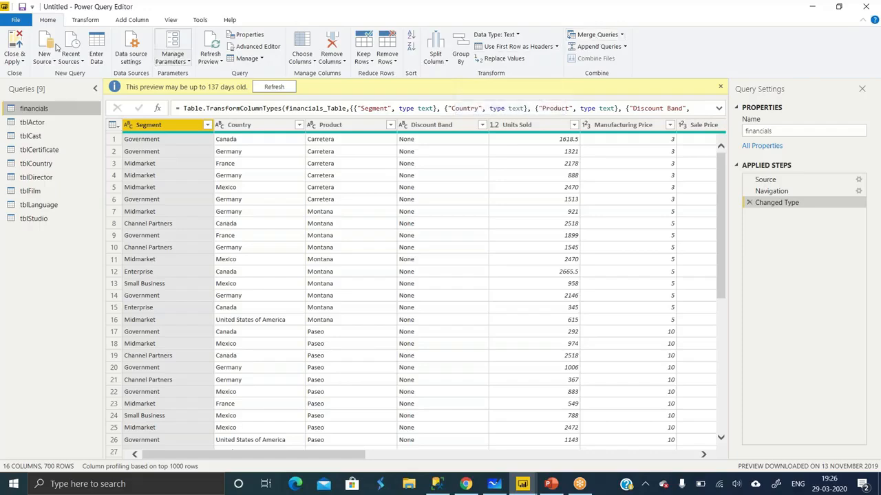
- Close the Power Query Editor, applying its queries, and inspect the relationship between tblCast and tblFilm in the model
left_click(15, 42)
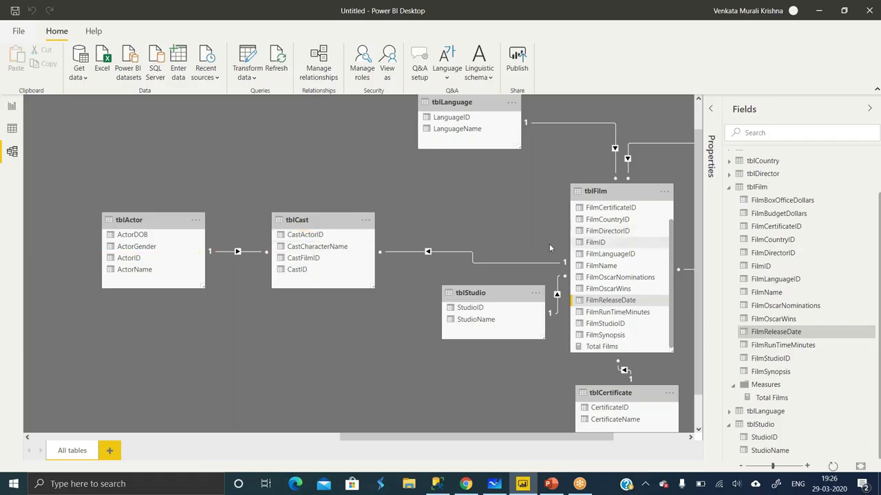
double_click(413, 253)
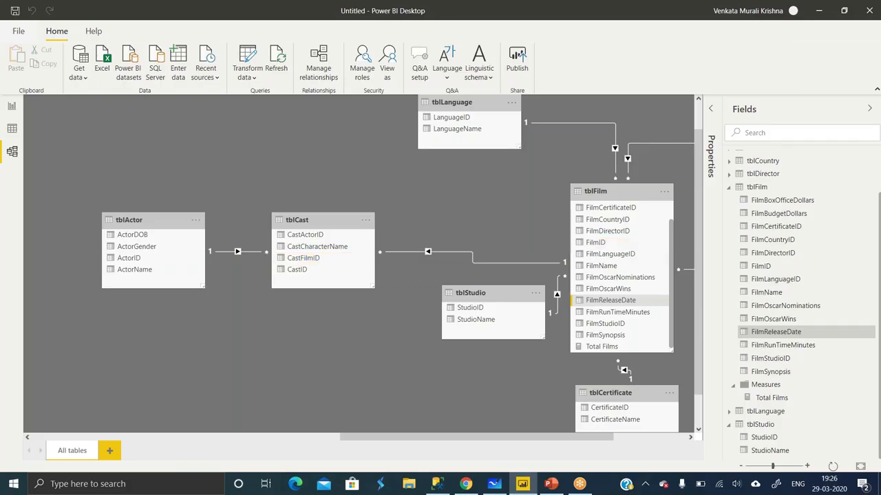
left_click(614, 384)
- In the report view, create a table visual with the Total Films measure below the monthly gross sales table
left_click(12, 107)
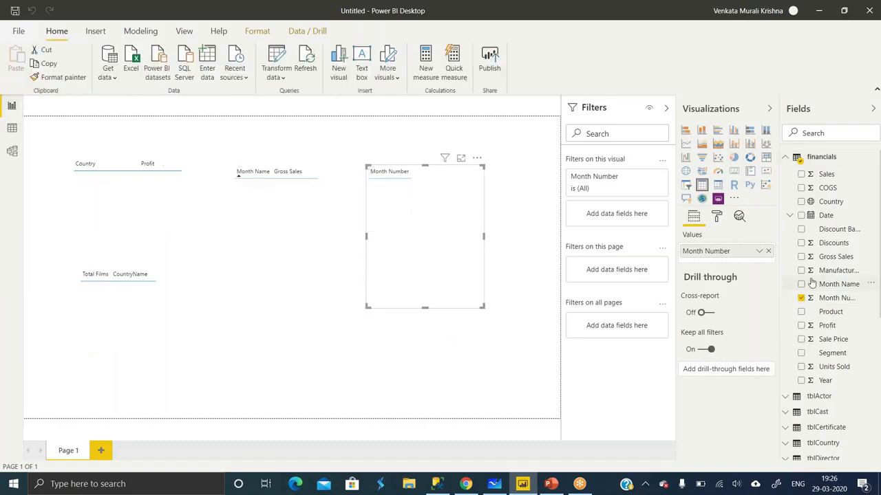
left_click(842, 134)
type("films")
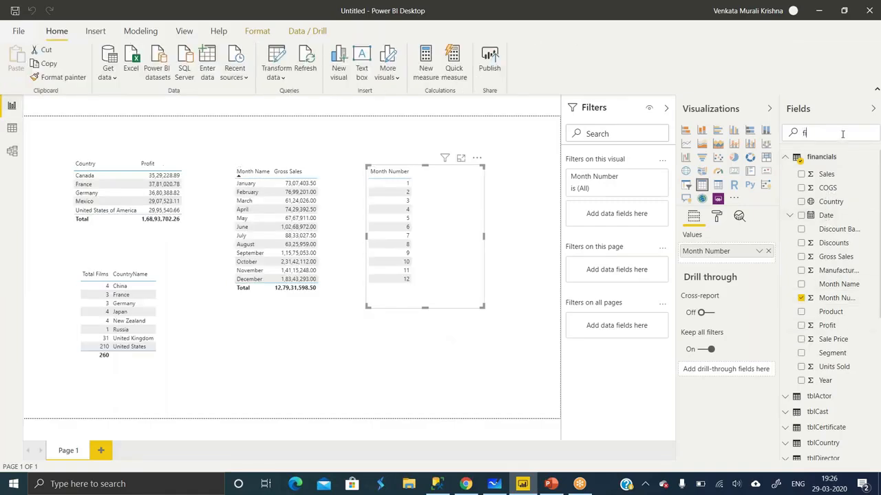
left_click_drag(838, 218, 280, 375)
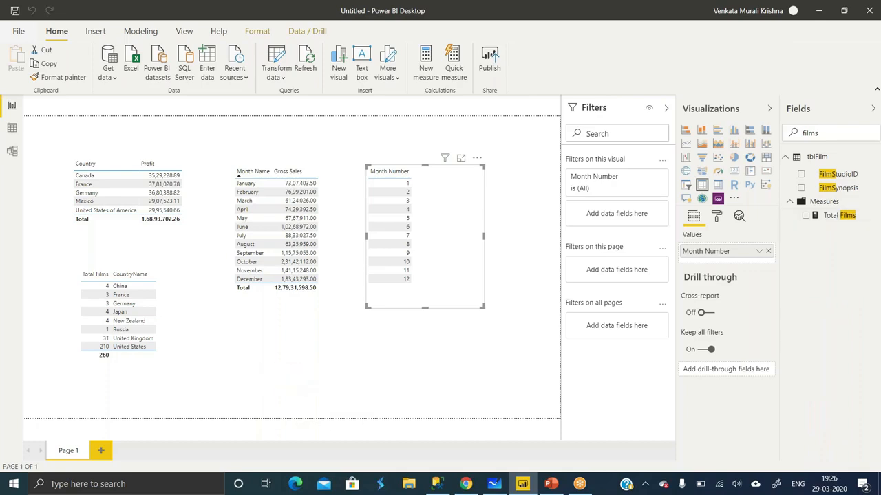
left_click(703, 186)
- Find the actor fields and add ActorName from tblActor to the new Total Films table
key("ctrl+a")
type("actor")
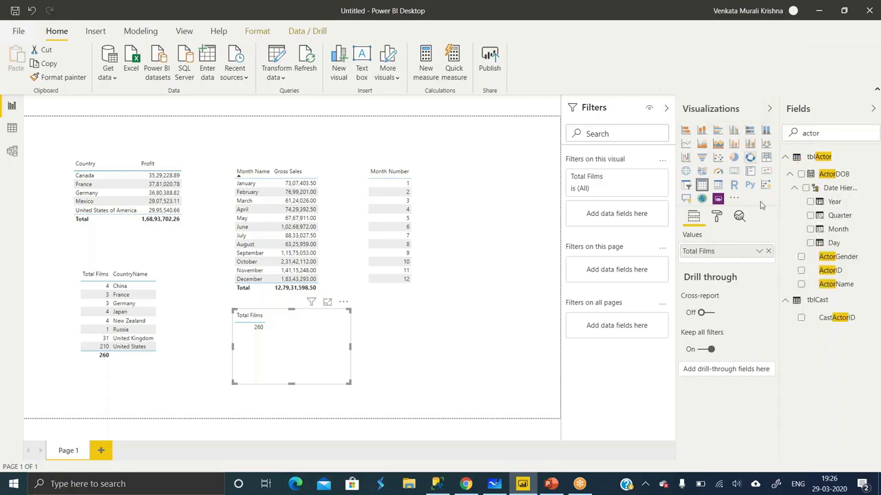
left_click_drag(834, 285, 315, 334)
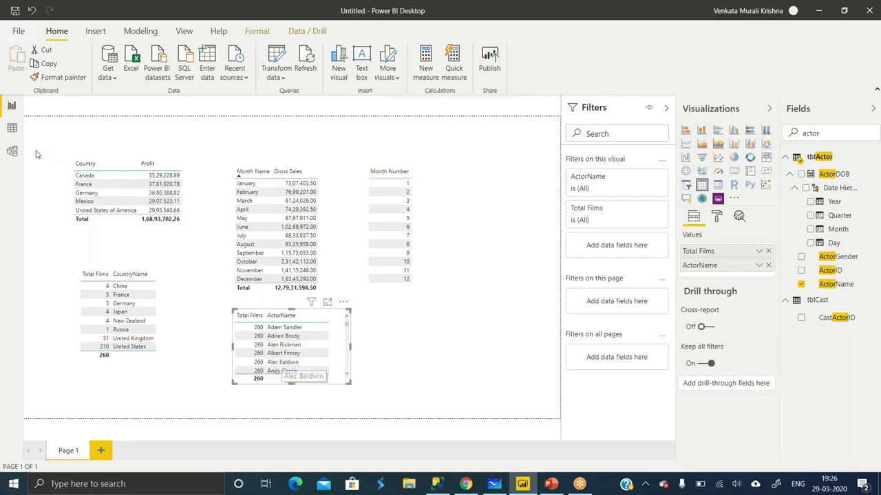
- Set the cross filter direction of the tblCast to tblFilm relationship to Both and check the actor table in the report
left_click(12, 151)
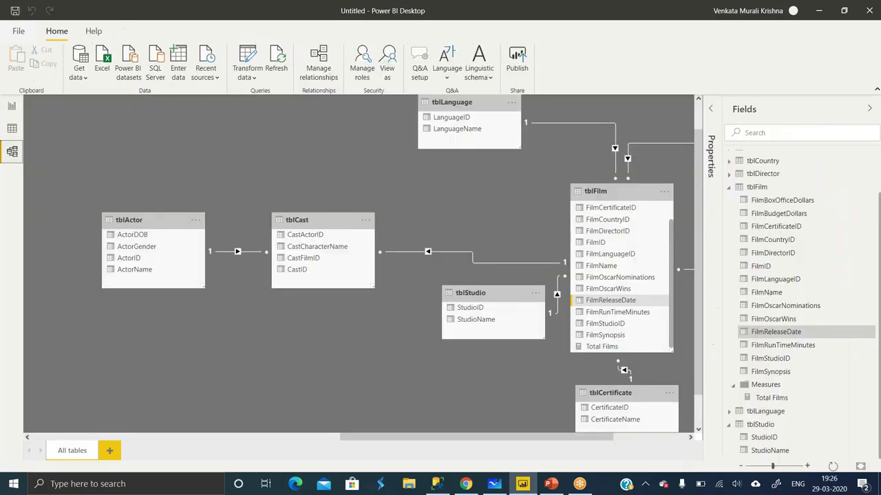
double_click(414, 254)
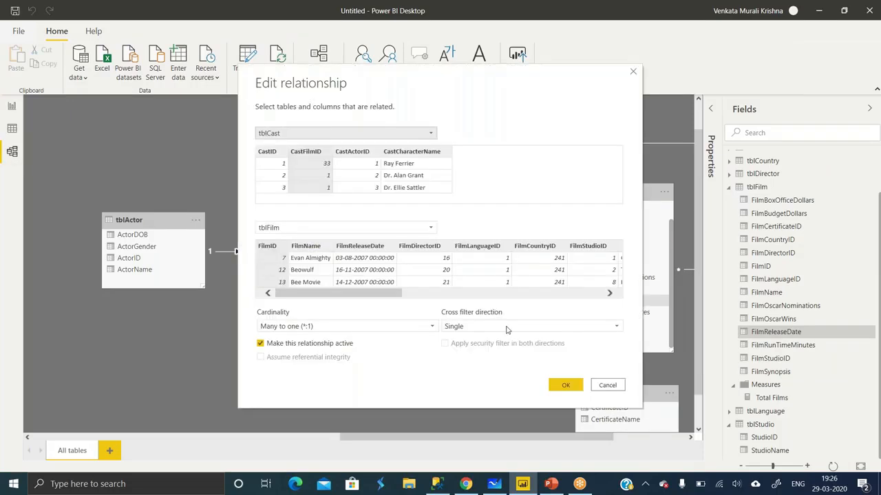
left_click(516, 326)
left_click(473, 351)
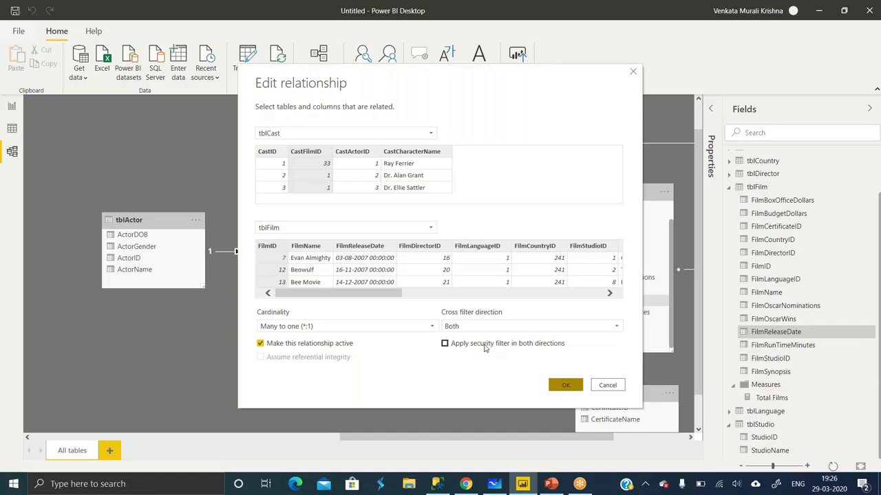
left_click(564, 385)
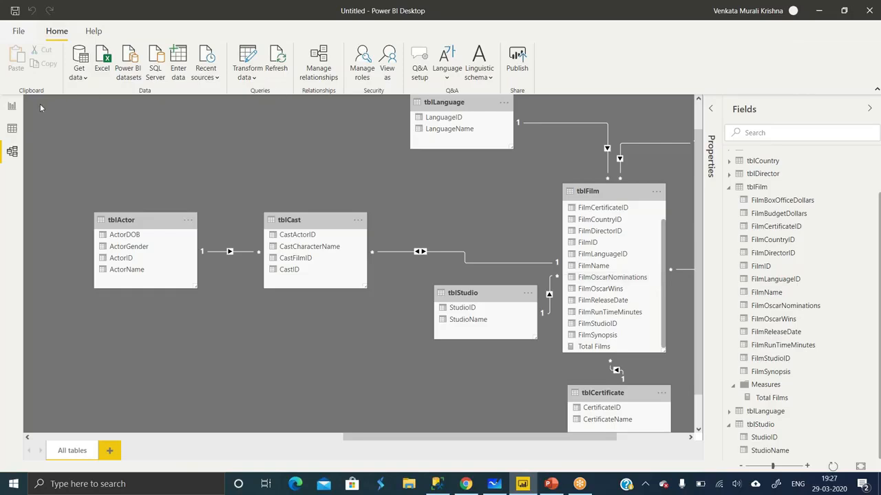
left_click(11, 106)
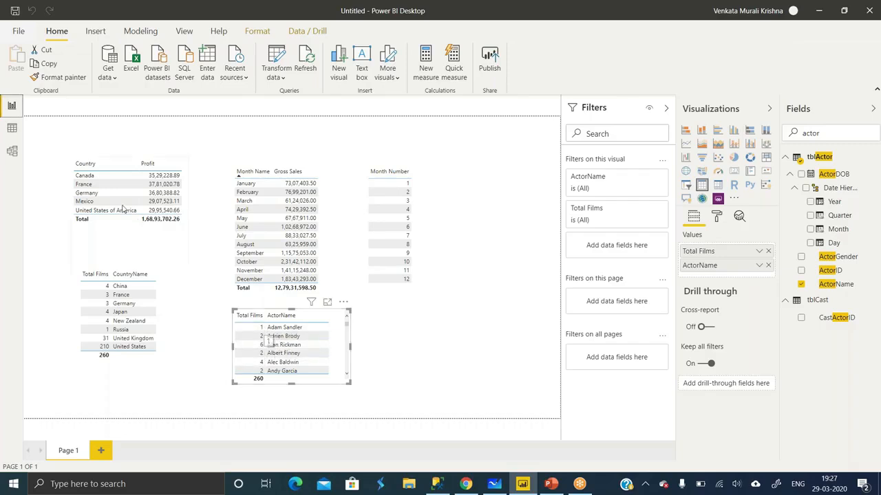
- Set the tblCast to tblFilm relationship's cross filter direction back to Single and return to the report
left_click(12, 152)
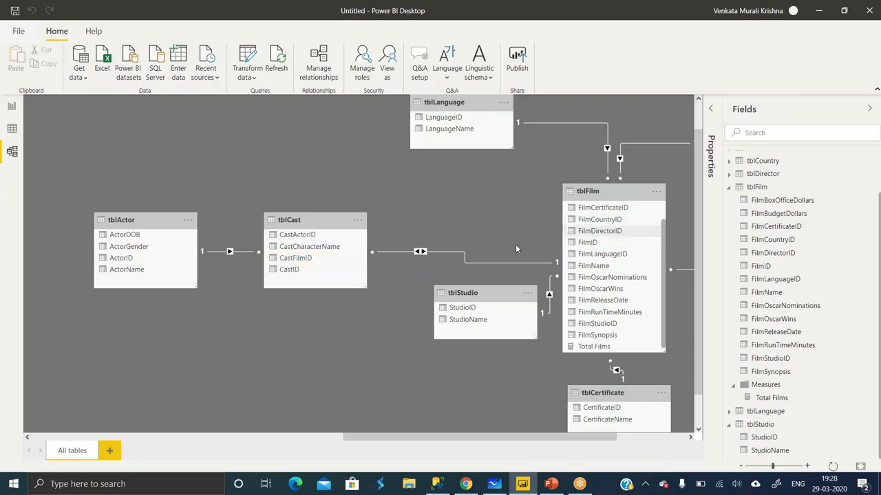
double_click(440, 255)
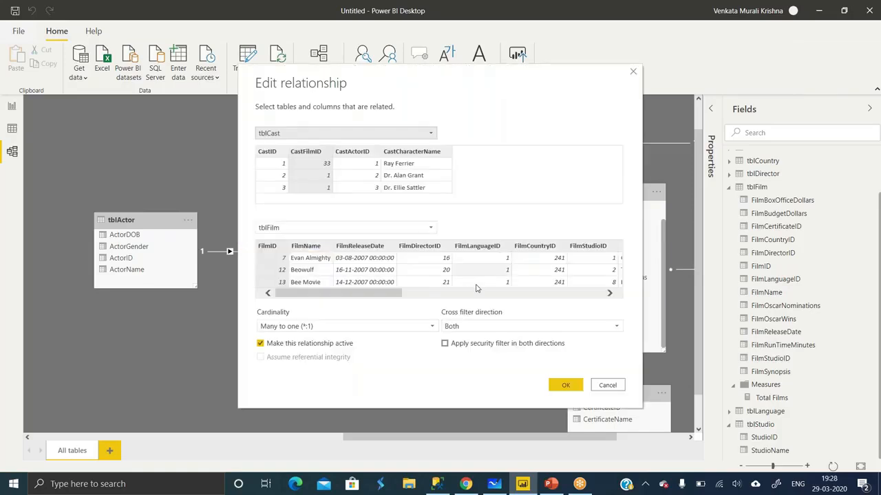
left_click(476, 326)
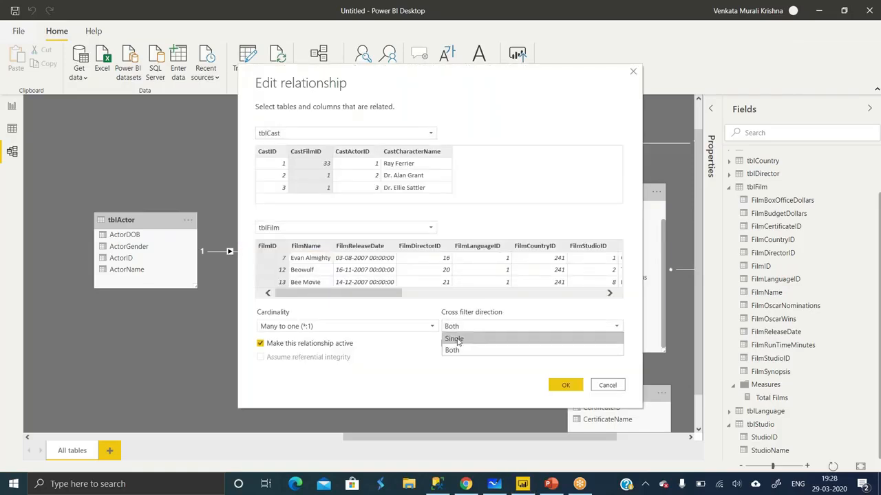
left_click(458, 338)
left_click(565, 385)
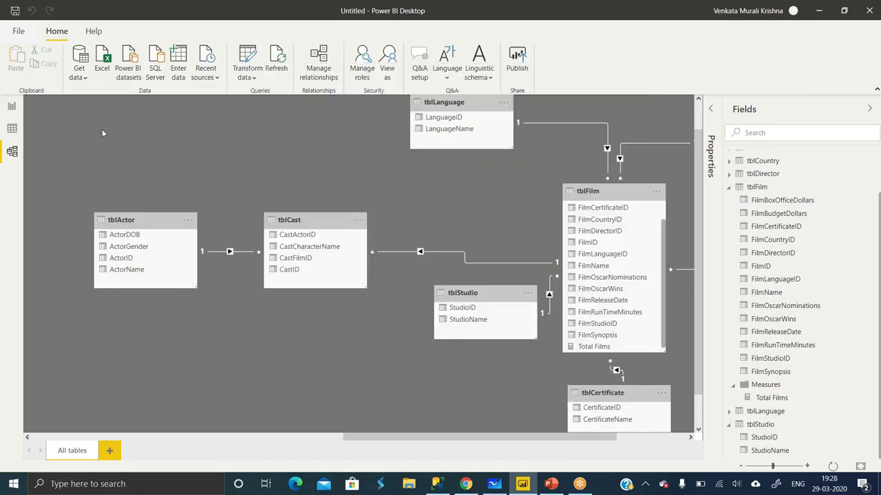
left_click(11, 107)
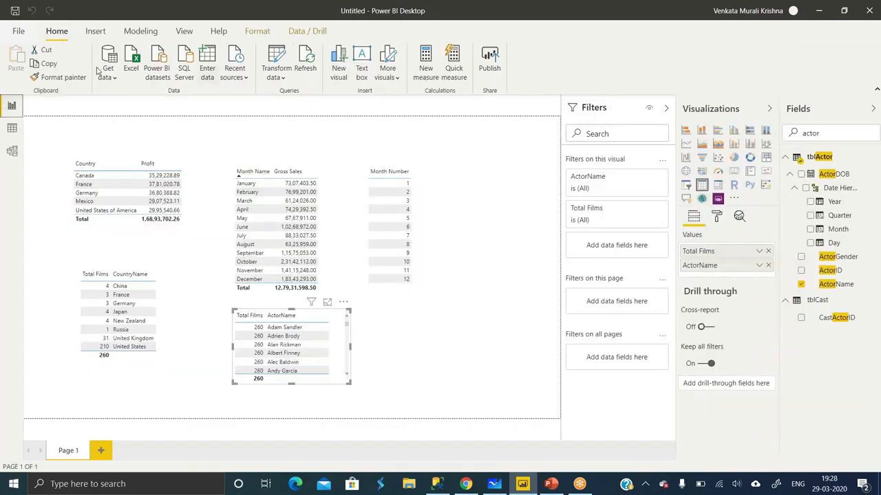
- Start a new measure named Totalfims_Bidirection and begin its formula with the CALCULATE function
left_click(147, 34)
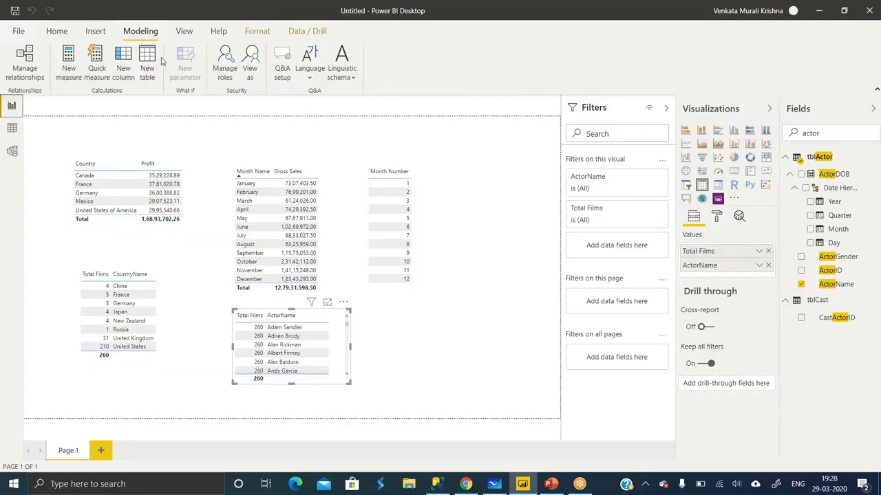
left_click(67, 62)
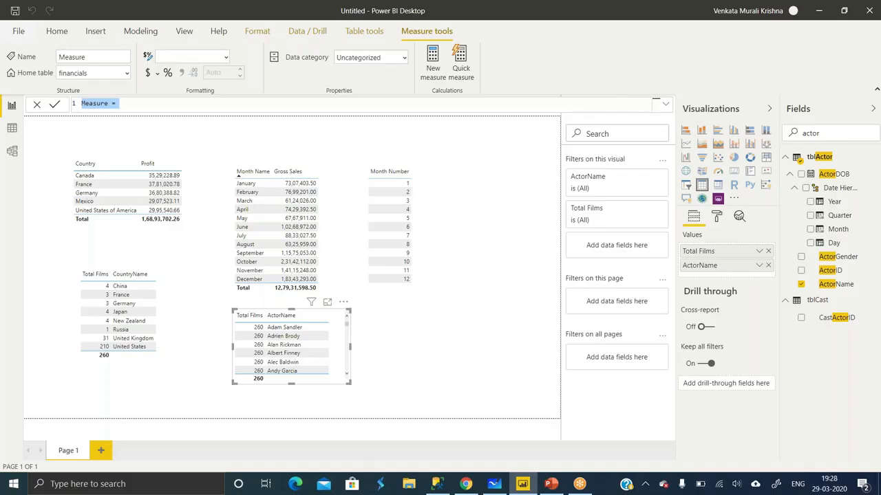
type("Totalfims_Bidirect")
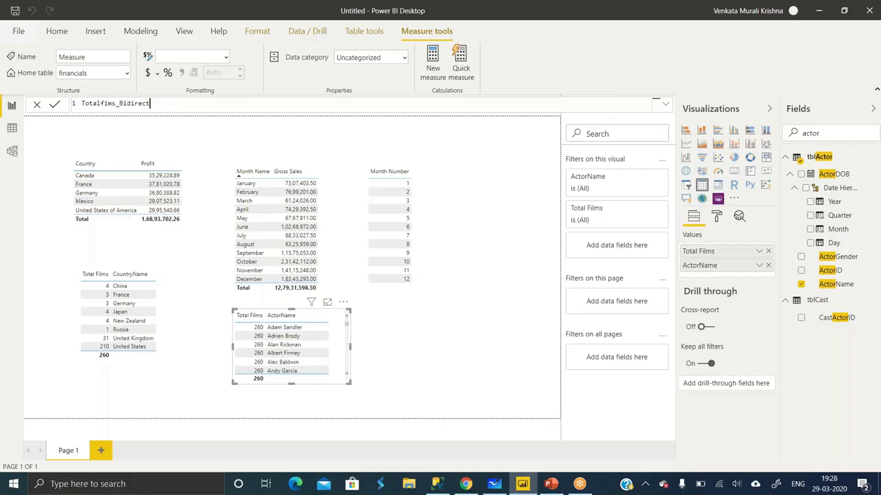
type("ion = CALCULTE")
key("BackSpace")
key("BackSpace")
key("BackSpace")
key("Tab")
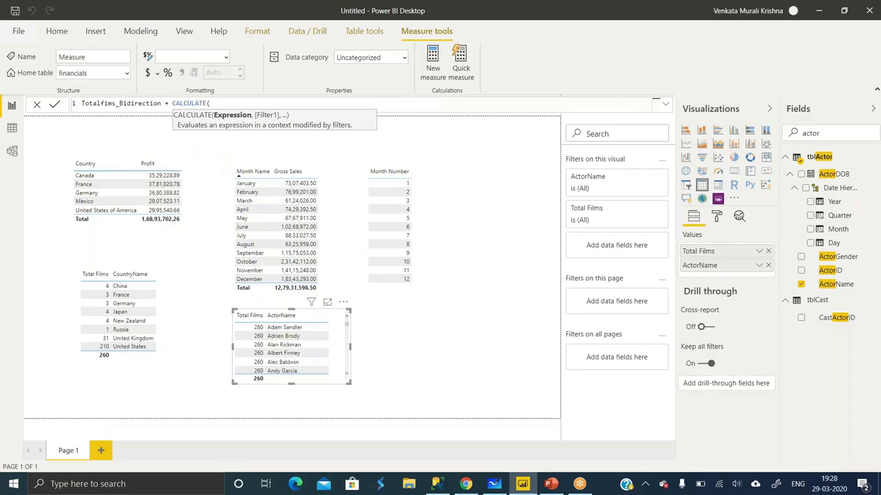
- Enter the [Total Films] measure as CALCULATE's expression, followed by a comma for the filter argument
type("Total")
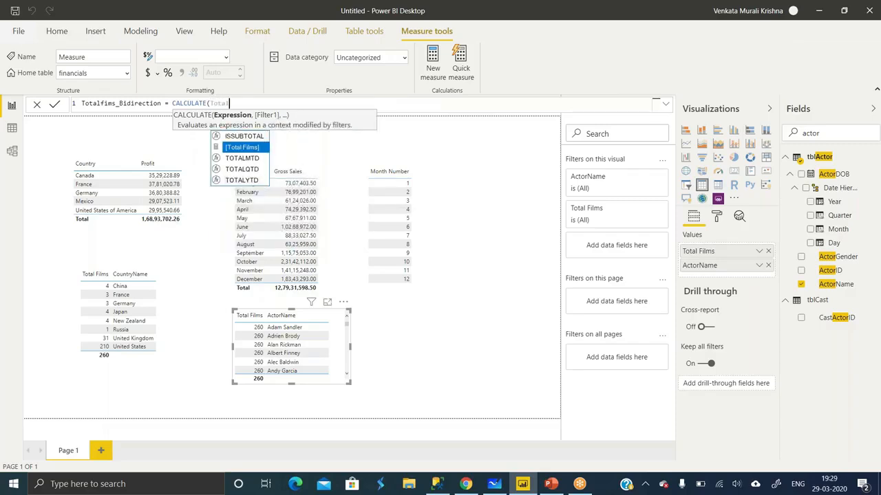
left_click(250, 149)
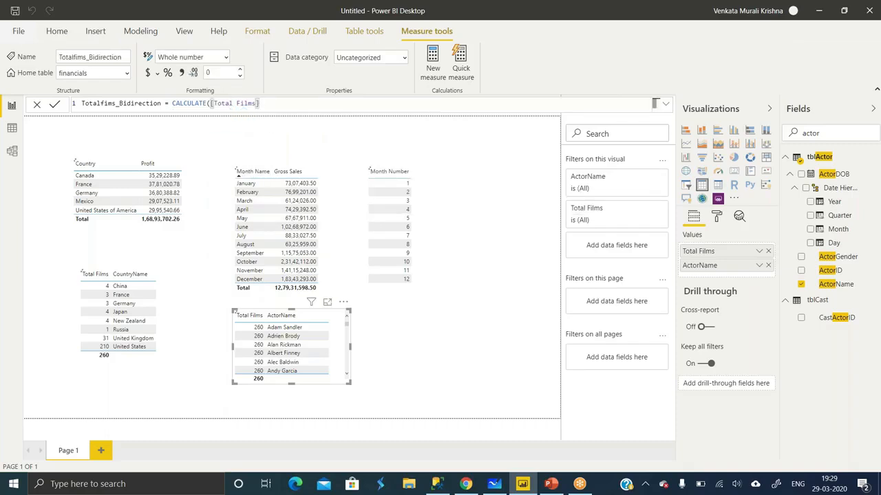
type(")")
key("BackSpace")
type(", ")
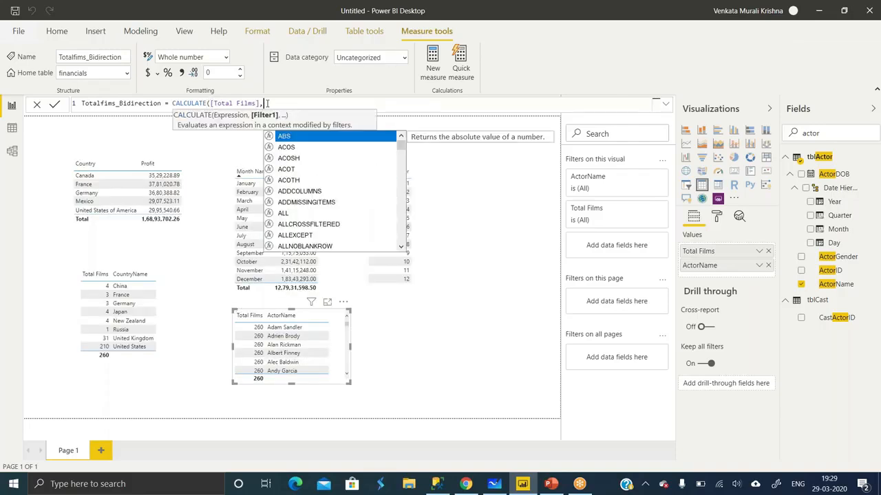
- Add CROSSFILTER as the filter argument, with tblCast[CastFilmID] as its left column
type("CROSSFILTER(")
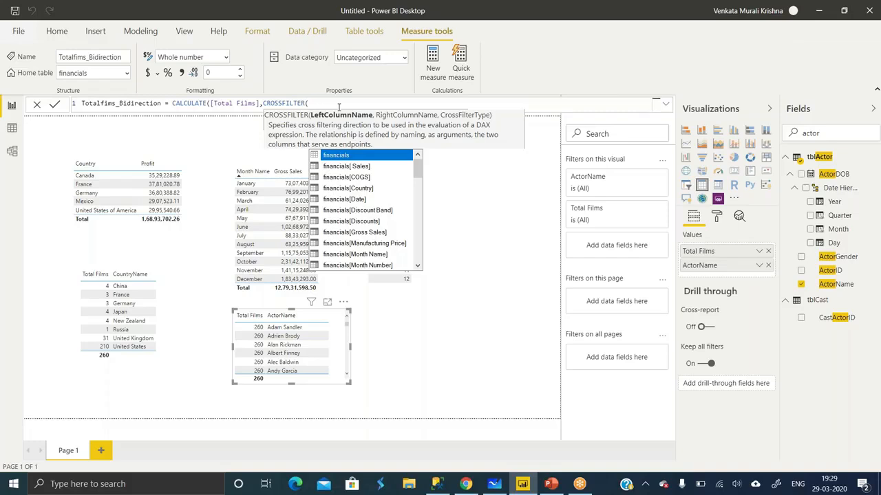
type("tbls")
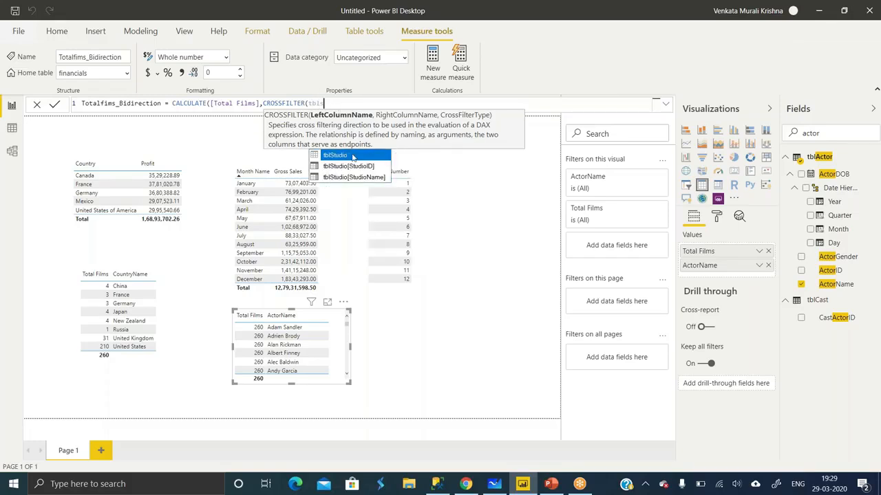
key("BackSpace")
key("BackSpace")
type("lca")
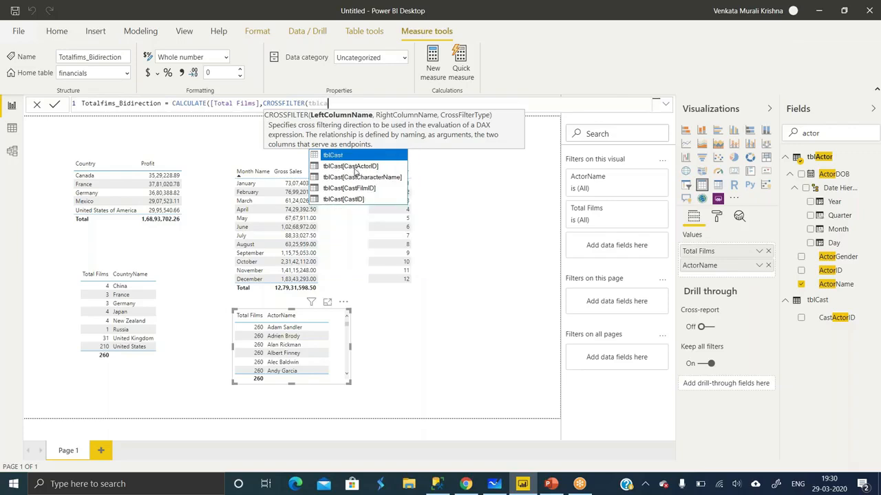
left_click(355, 189)
type(",")
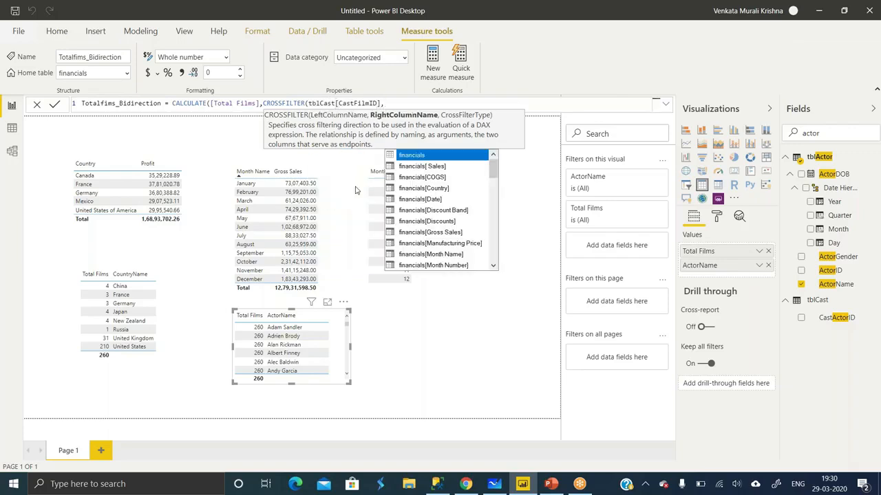
- Give CROSSFILTER tblFilm[FilmID] as its right column, close both functions and try to commit the measure
type("tblfilm")
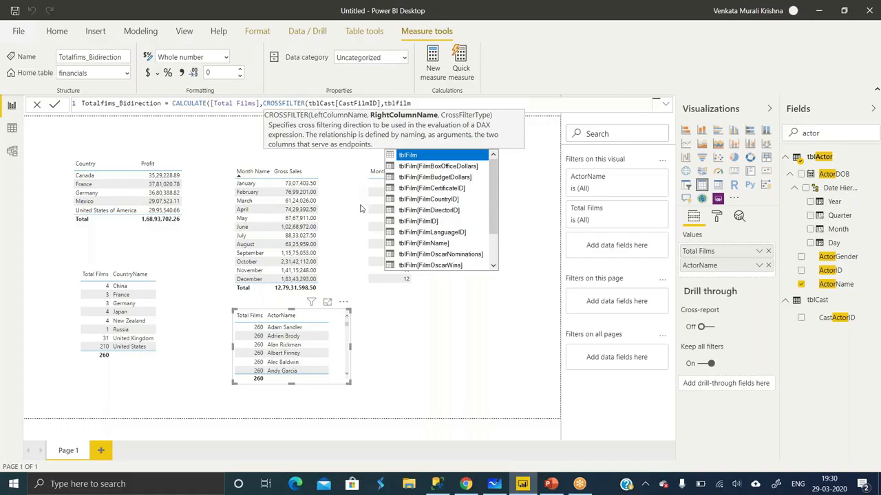
left_click(429, 224)
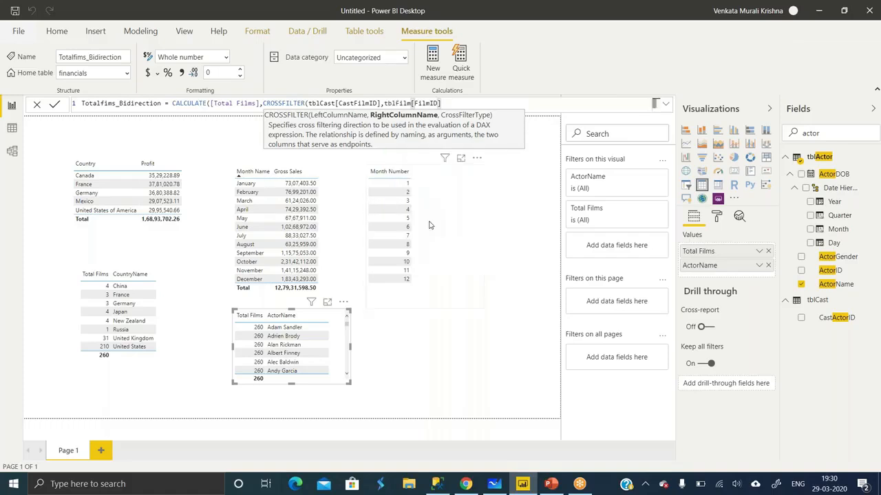
type("))")
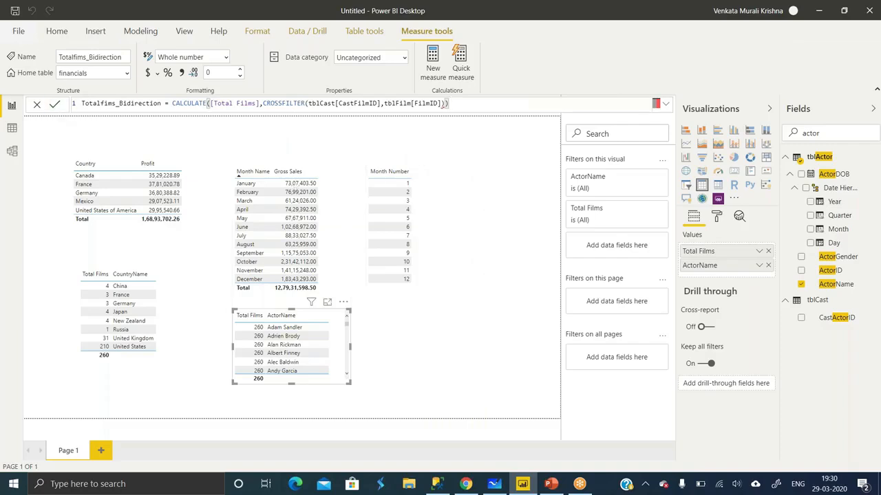
key("Return")
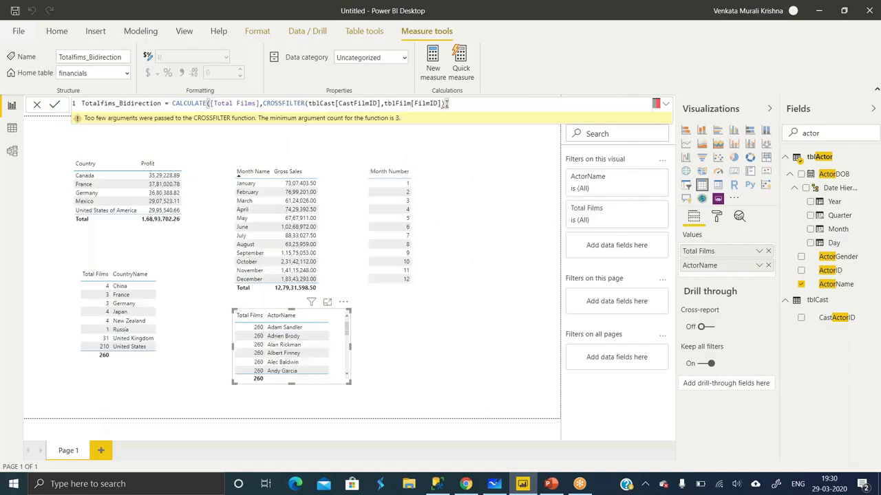
- Complete CROSSFILTER with Both as its cross filter type, commit the measure and check the tblCast–tblFilm relationship in the model diagram
key("BackSpace")
left_click(450, 103)
key("BackSpace")
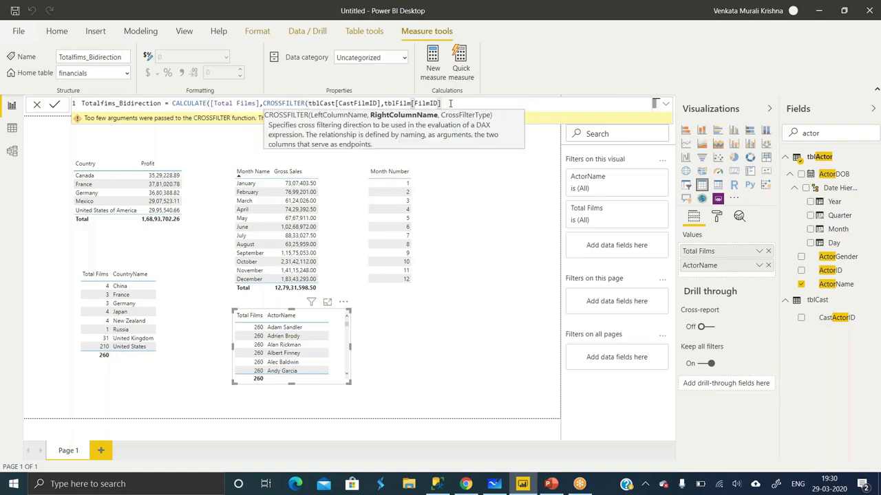
type(",")
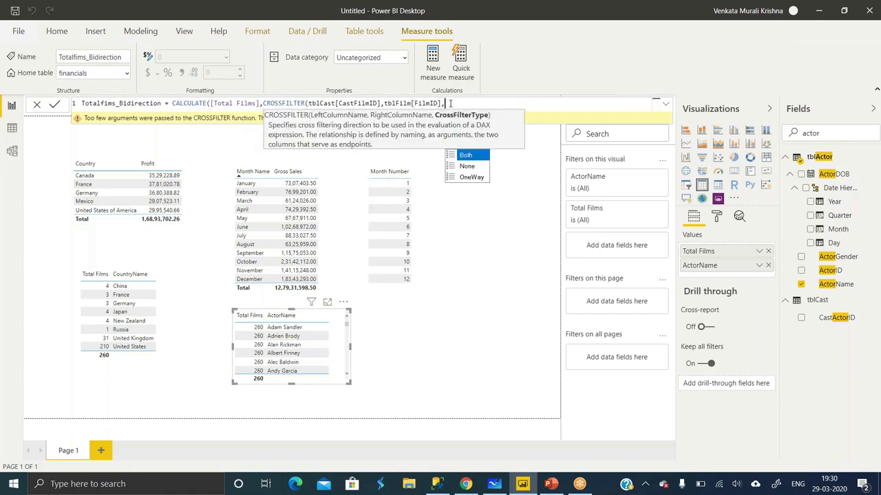
key("Tab")
type(")")
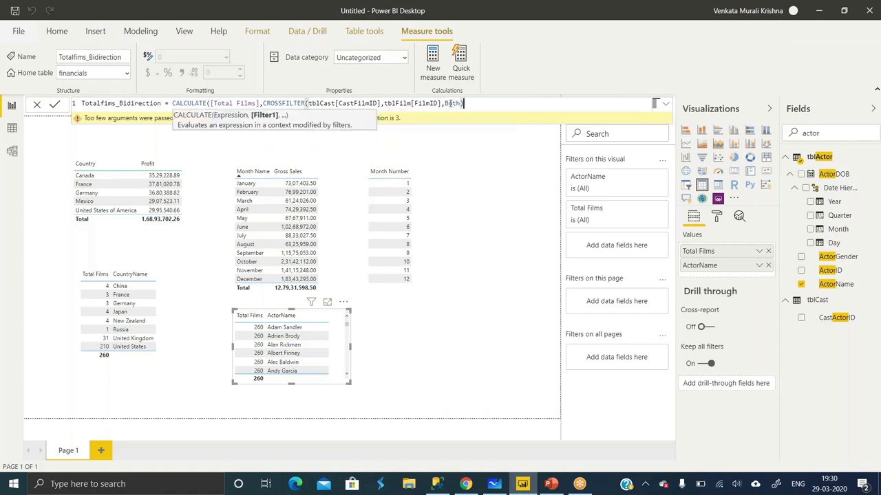
type(")")
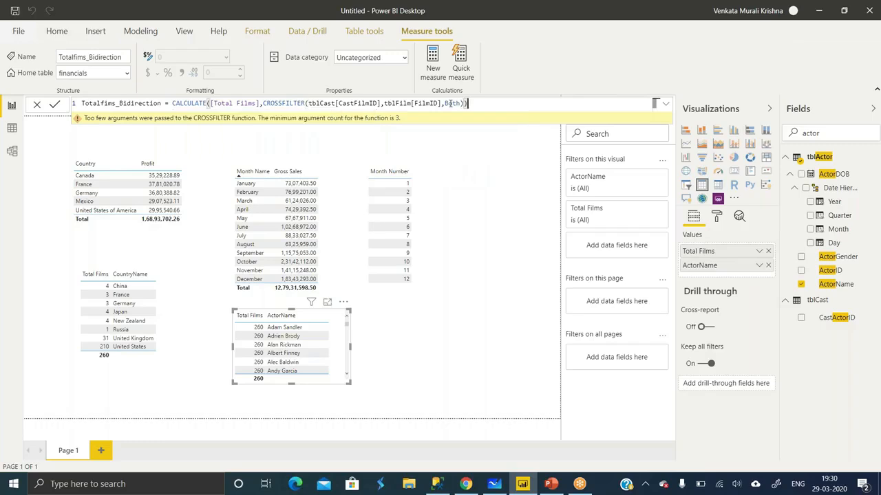
left_click(54, 104)
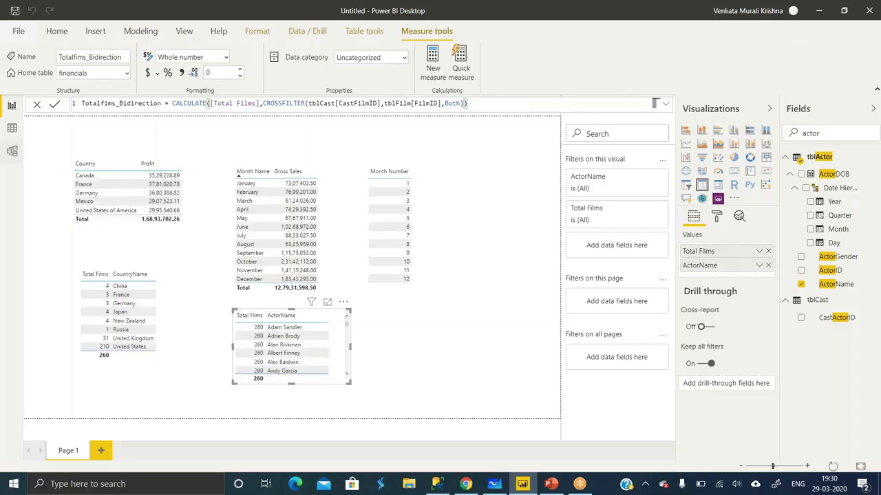
left_click(12, 152)
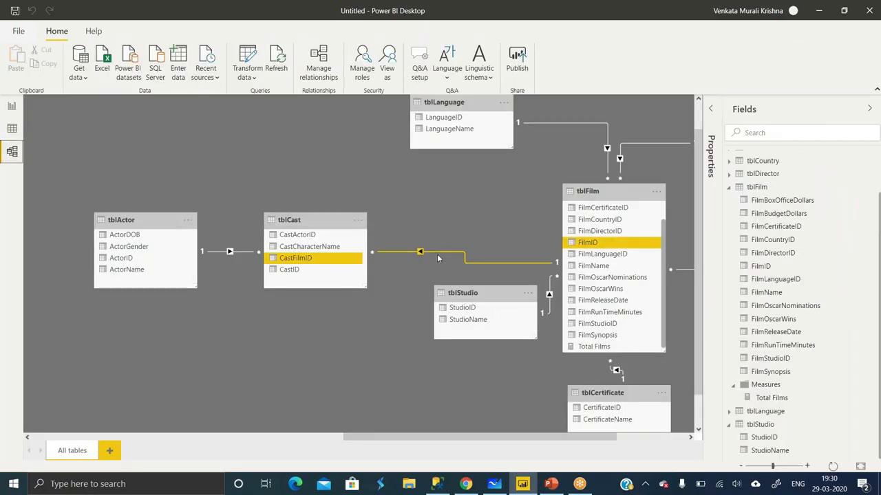
left_click(12, 106)
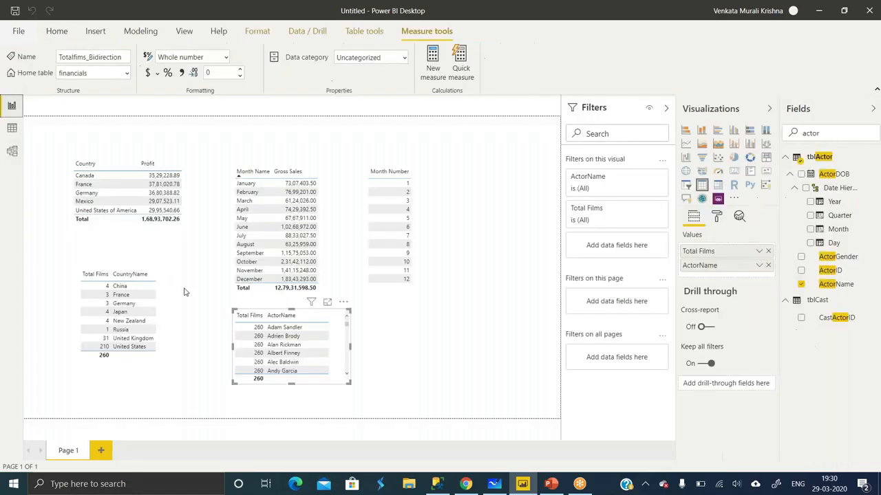
- Shift the Total Films by ActorName table slightly left on the report page and place a duplicate of it beside the original
left_click(232, 342)
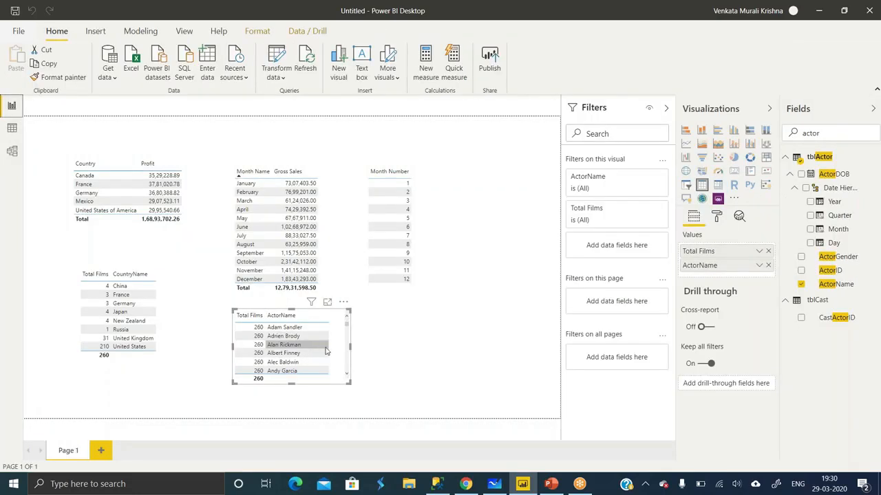
left_click_drag(326, 352, 298, 352)
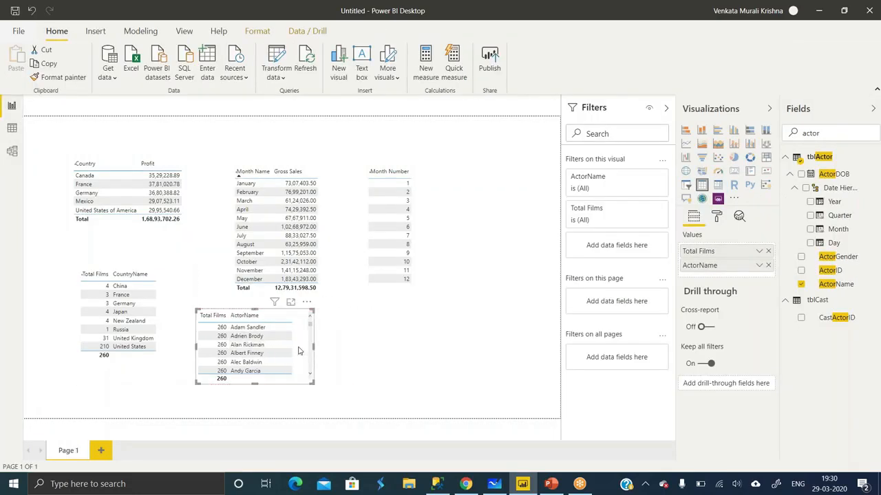
key("ctrl+c")
key("ctrl+v")
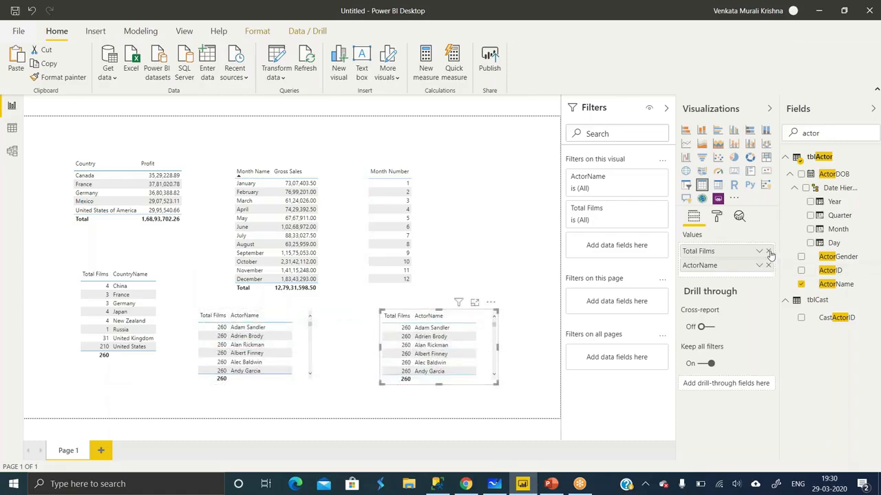
- Replace Total Films with the Totalfims_Bidirection measure in the duplicated actor table and widen the table to fit both columns
left_click(768, 251)
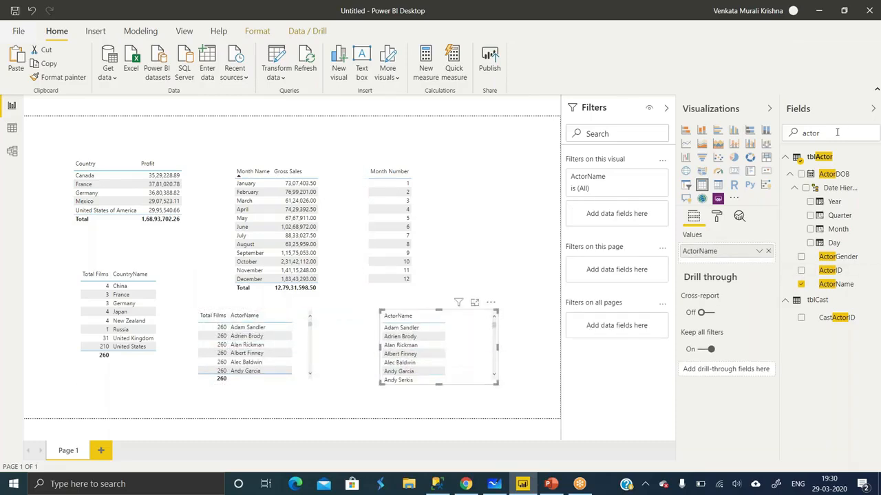
type("total")
left_click_drag(812, 176, 719, 264)
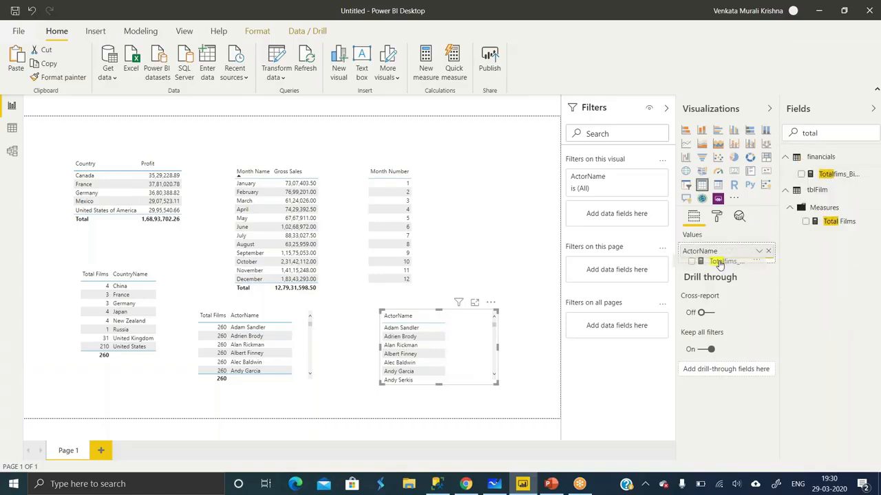
left_click_drag(719, 265, 719, 264)
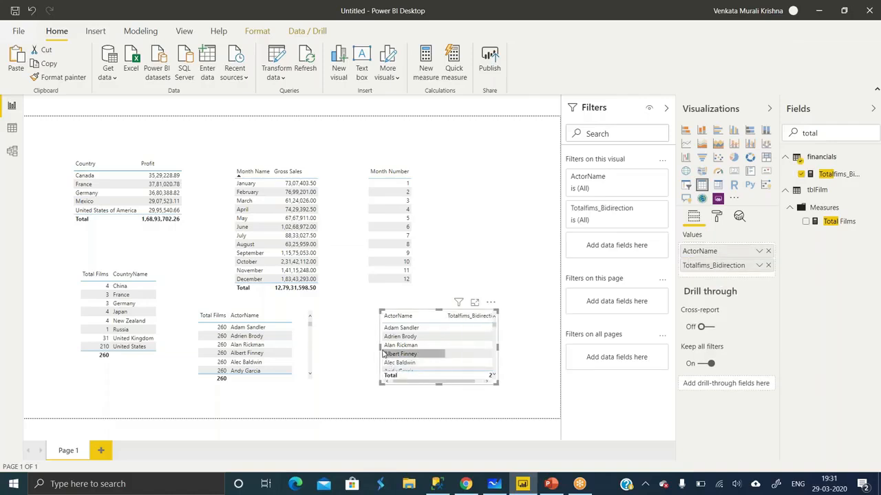
left_click_drag(380, 349, 351, 350)
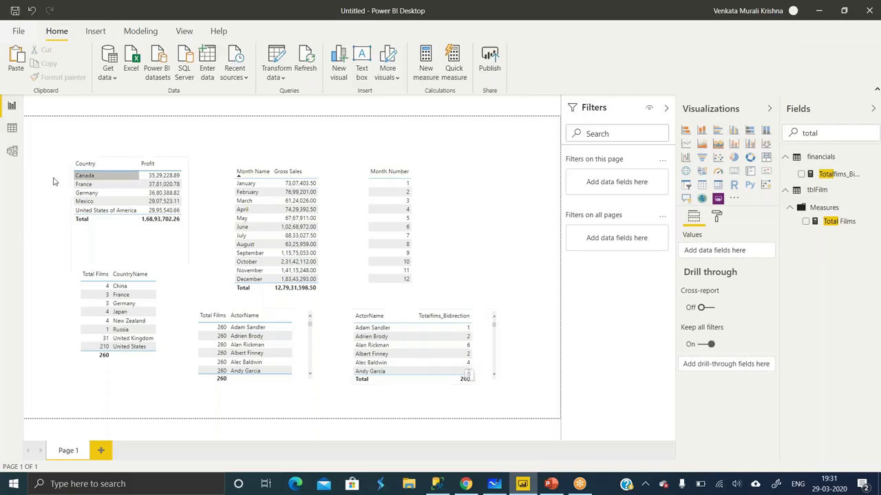
- Return to the model diagram to examine the filter direction of the relationship between tblCast and tblFilm
left_click(14, 133)
left_click(13, 107)
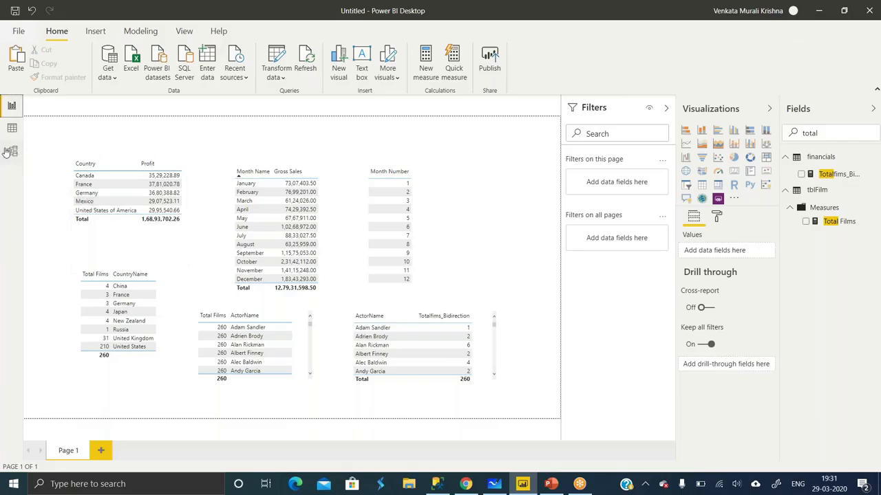
left_click(12, 152)
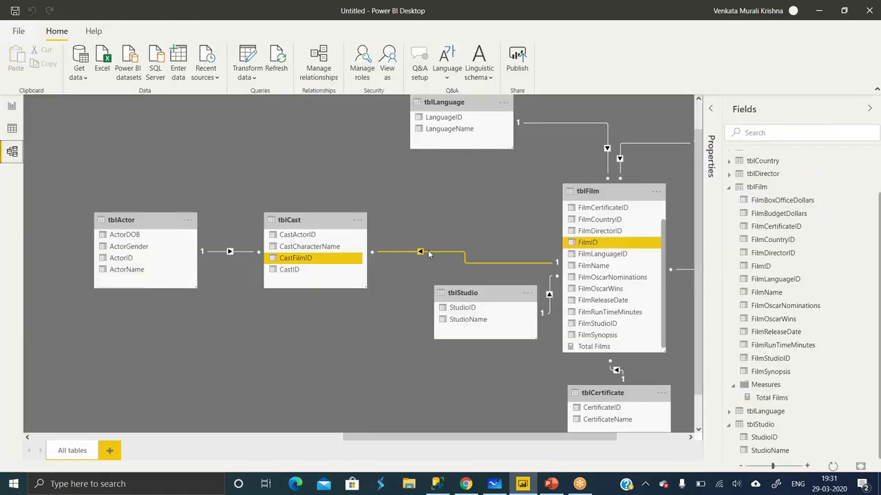